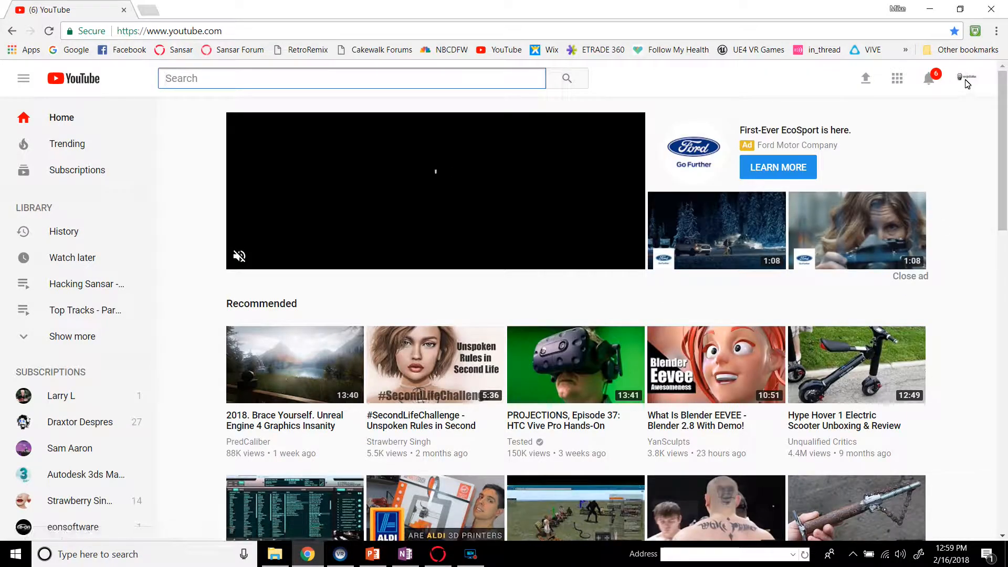
Open Creator Studio for the channel and go to its live streaming dashboard.
{"action": "left_click", "coordinate": [968, 83]}
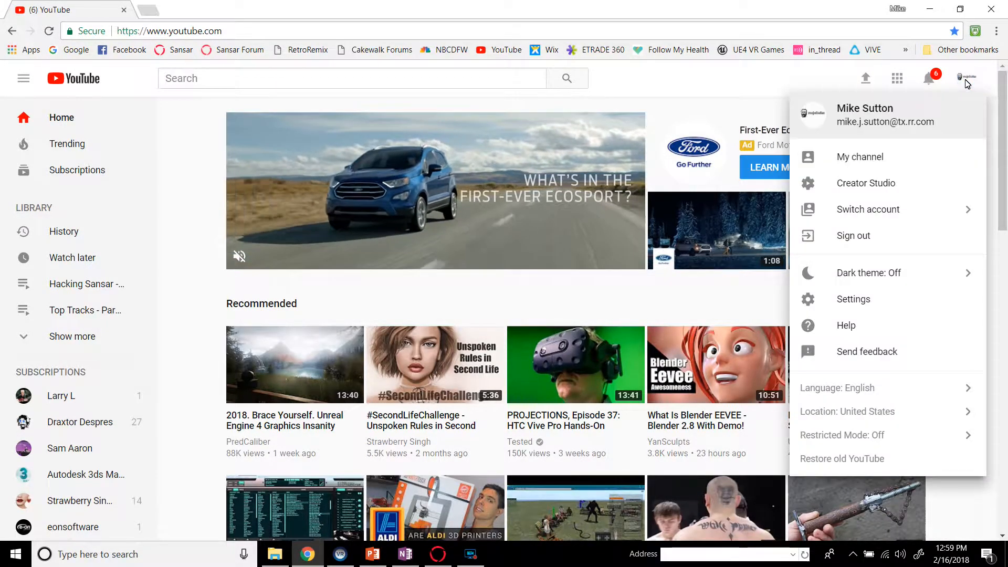
{"action": "left_click", "coordinate": [876, 183]}
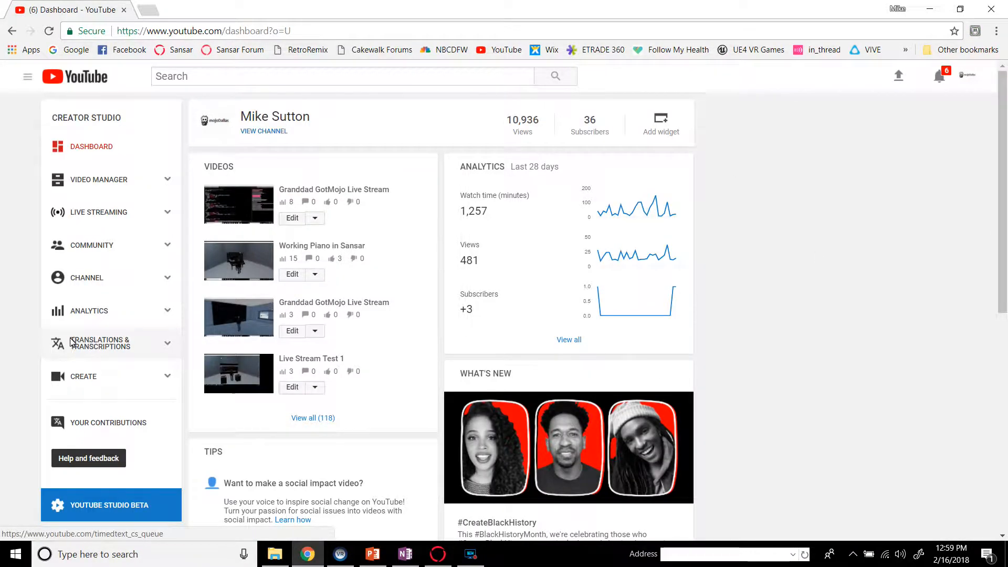
{"action": "left_click_drag", "start_coordinate": [420, 8], "coordinate": [389, 169]}
{"action": "left_click", "coordinate": [592, 167]}
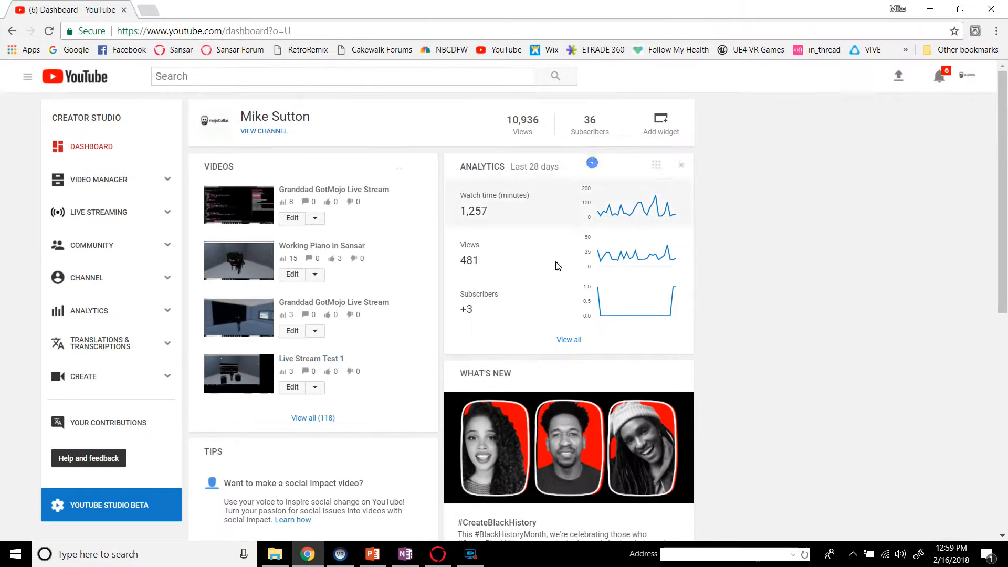
{"action": "left_click", "coordinate": [168, 220]}
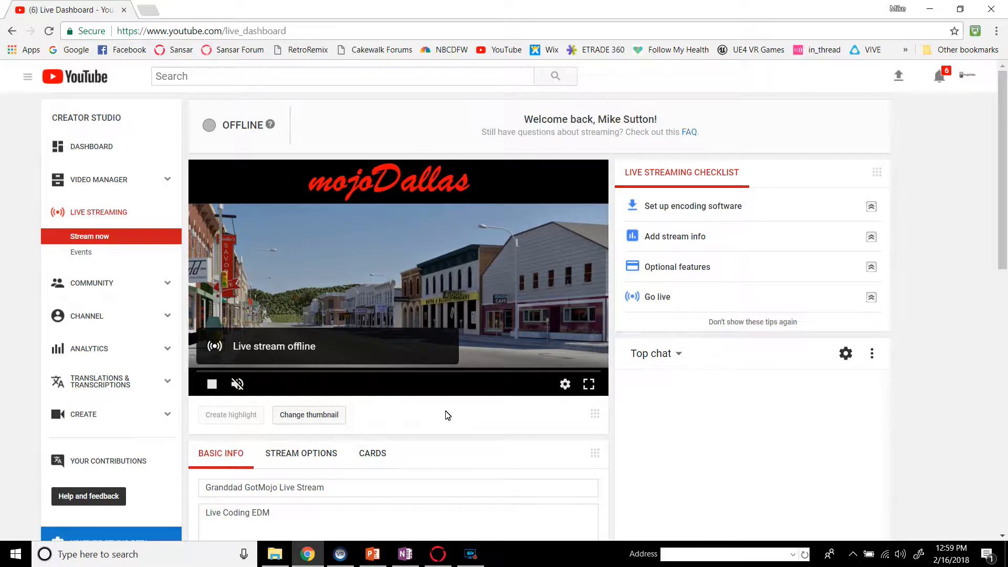
Review the live stream's basic info, category, privacy, and encoder setup with the server URL and stream key fields.
{"action": "scroll", "coordinate": [426, 417], "scroll_direction": "down", "scroll_amount": 1}
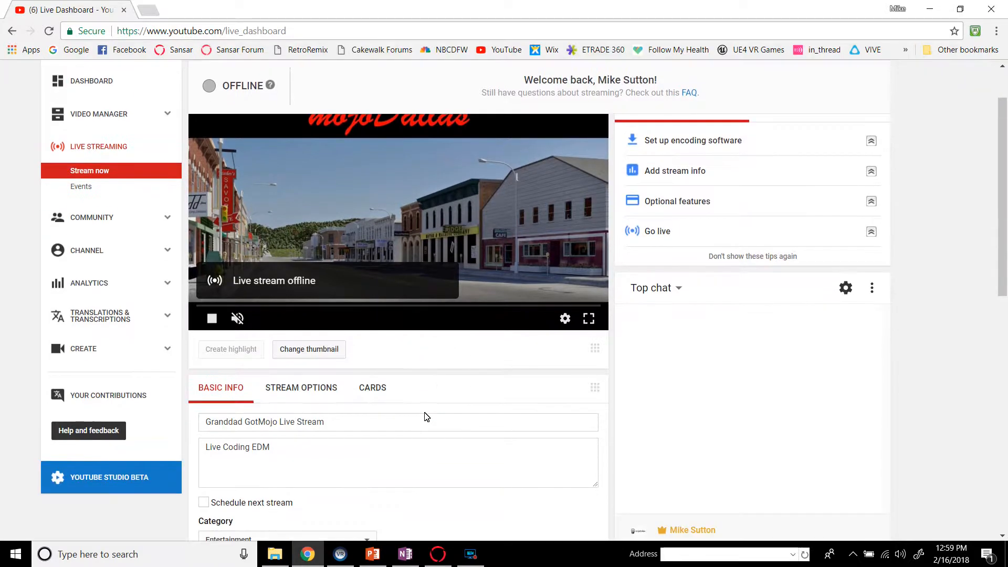
{"action": "scroll", "coordinate": [427, 417], "scroll_direction": "down", "scroll_amount": 5}
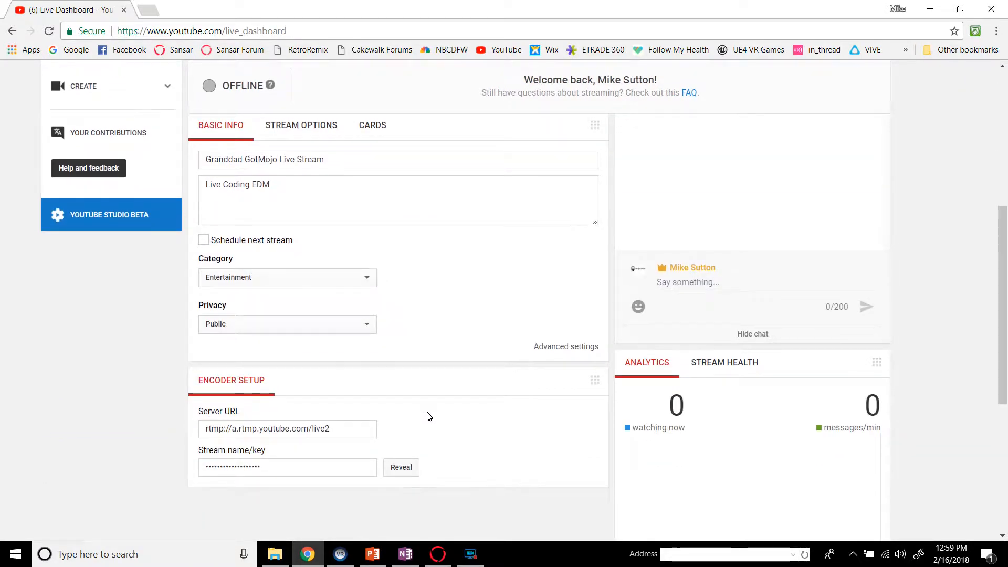
{"action": "scroll", "coordinate": [427, 416], "scroll_direction": "down", "scroll_amount": 3}
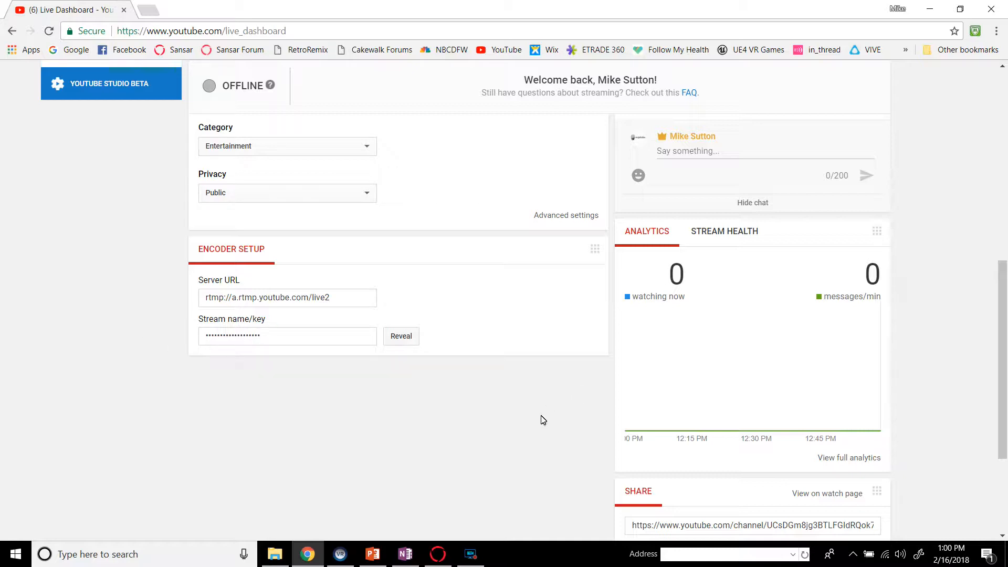
{"action": "scroll", "coordinate": [544, 388], "scroll_direction": "up", "scroll_amount": 1}
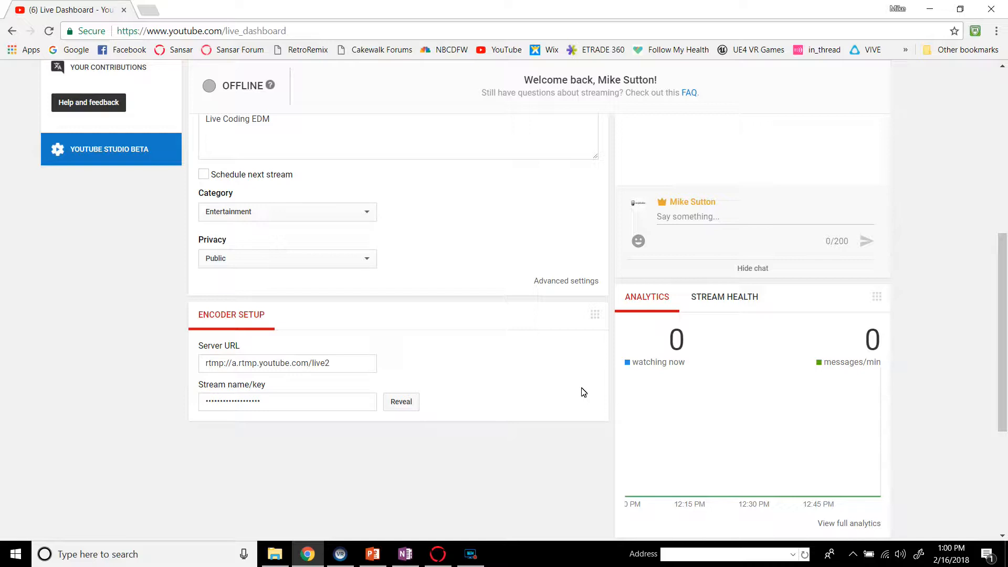
{"action": "scroll", "coordinate": [582, 391], "scroll_direction": "up", "scroll_amount": 3}
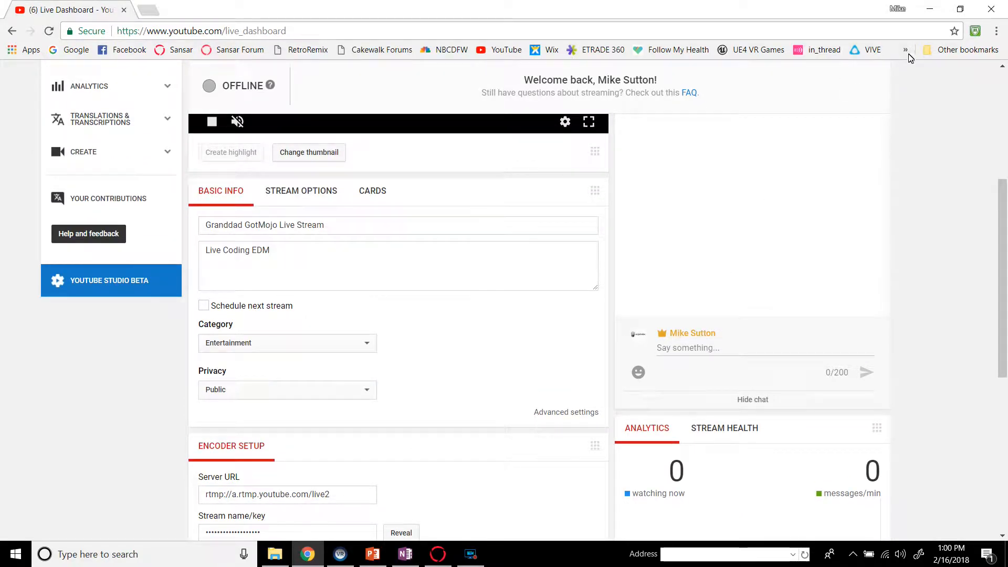
Minimize the browser and the slides, launch OBS Studio from the desktop and bring up its main window.
{"action": "left_click", "coordinate": [931, 11]}
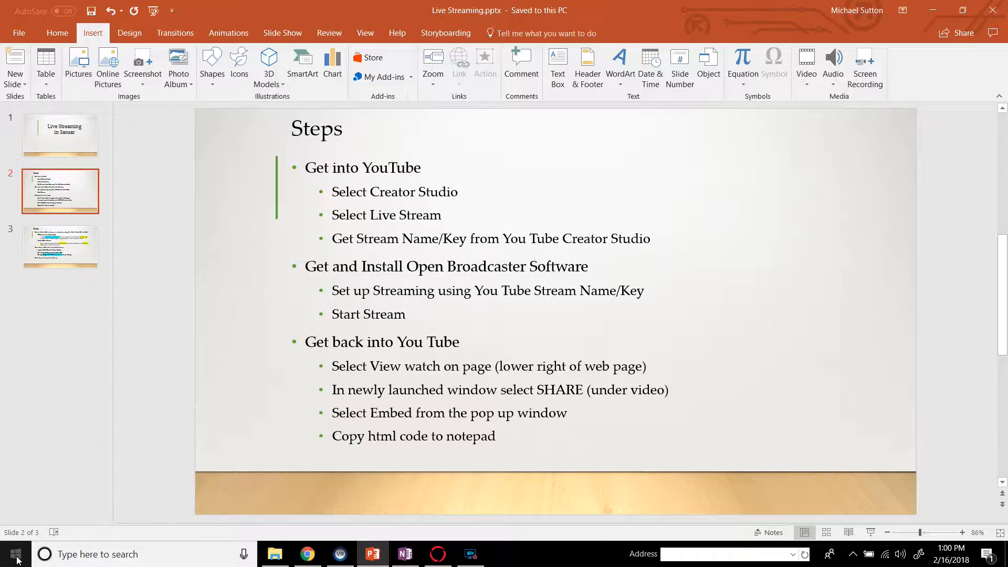
{"action": "left_click", "coordinate": [929, 15]}
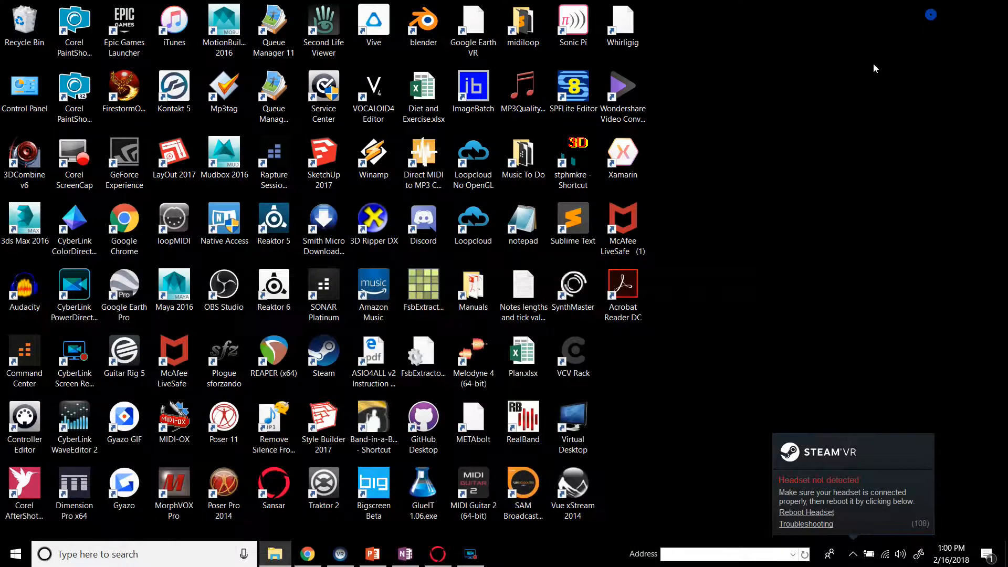
{"action": "left_click", "coordinate": [224, 289]}
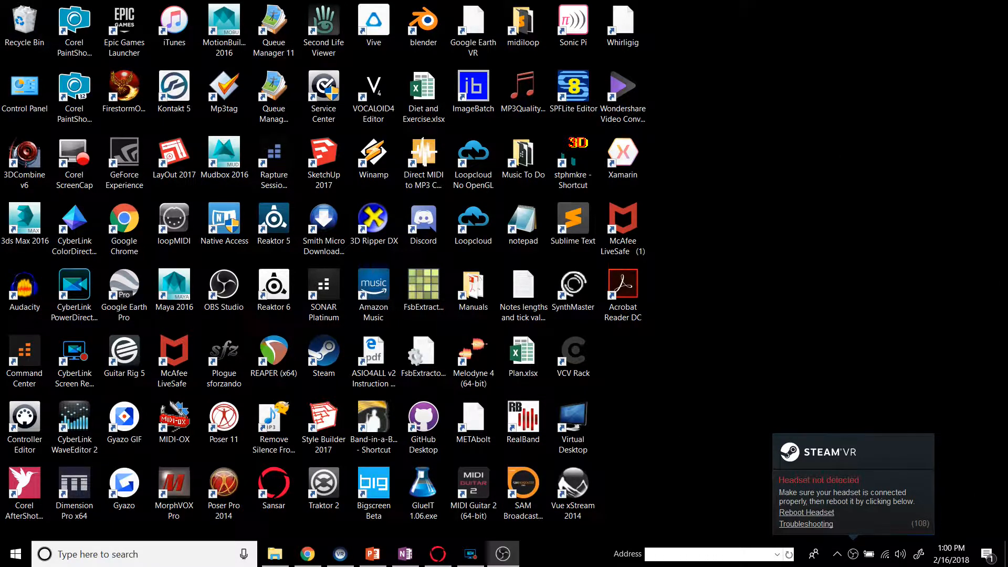
{"action": "left_click_drag", "start_coordinate": [656, 565], "coordinate": [692, 0]}
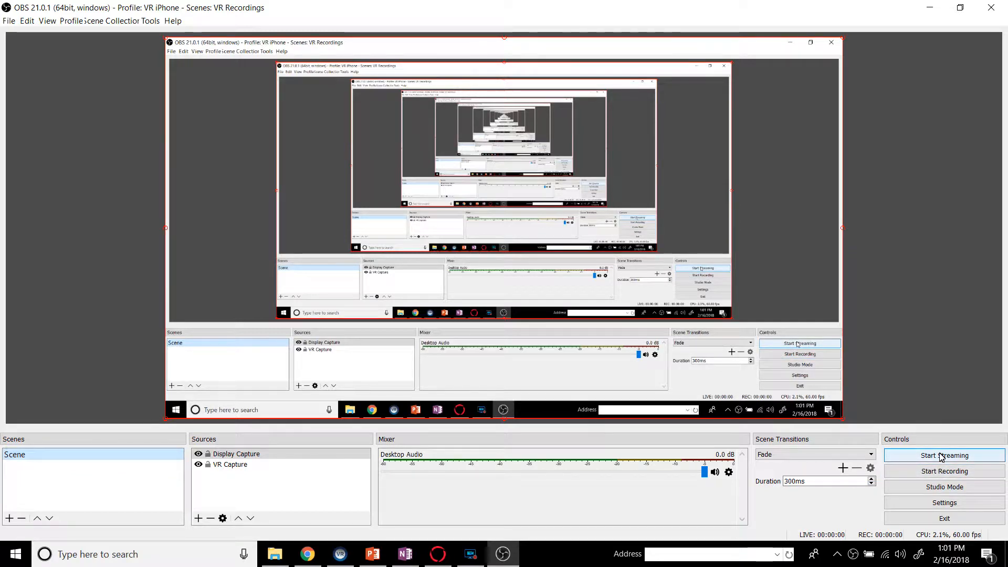
Examine the service, server and stream key fields in the OBS Stream settings, and close the settings without changes.
{"action": "left_click", "coordinate": [944, 504]}
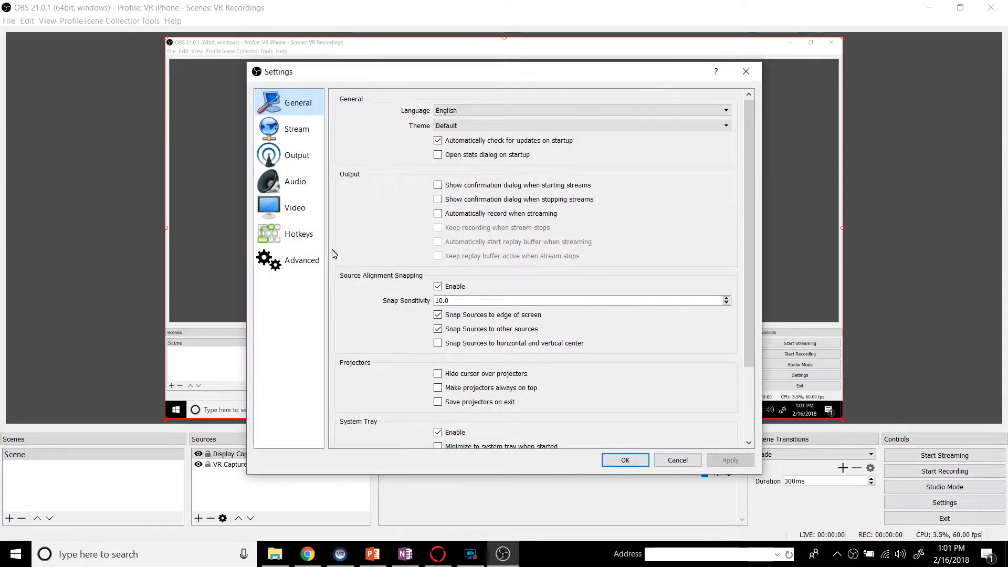
{"action": "left_click", "coordinate": [294, 130]}
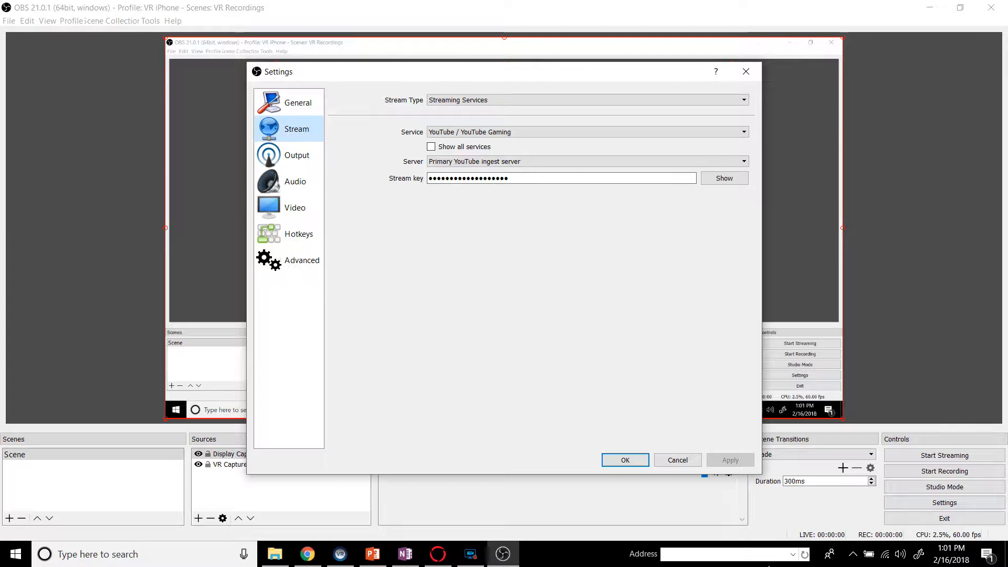
{"action": "left_click", "coordinate": [677, 461]}
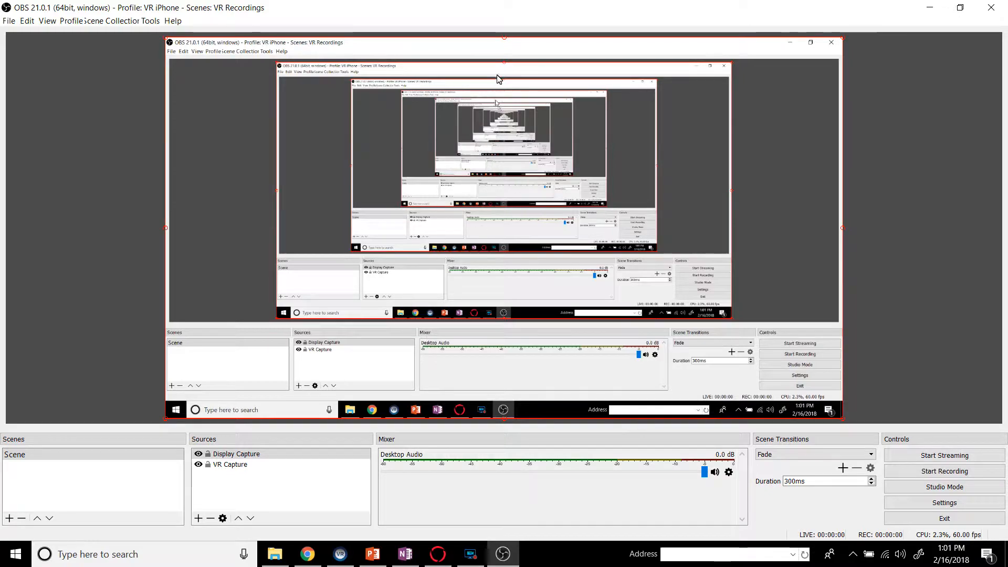
Check the Steps slide in PowerPoint, switch back to OBS Studio and start streaming.
{"action": "left_click_drag", "start_coordinate": [552, 7], "coordinate": [0, 57]}
{"action": "left_click", "coordinate": [372, 554]}
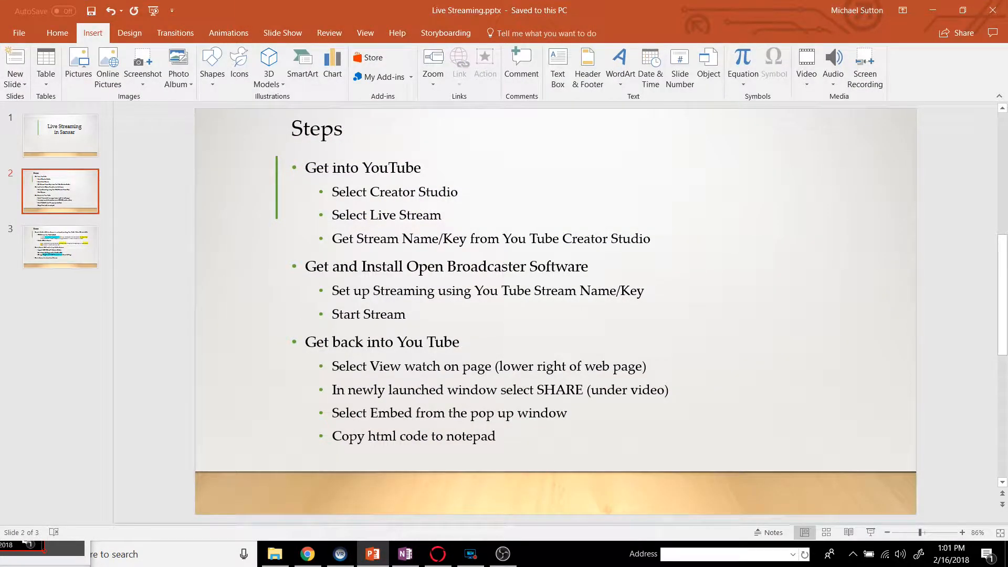
{"action": "left_click", "coordinate": [42, 548]}
{"action": "left_click_drag", "start_coordinate": [7, 55], "coordinate": [0, 75]}
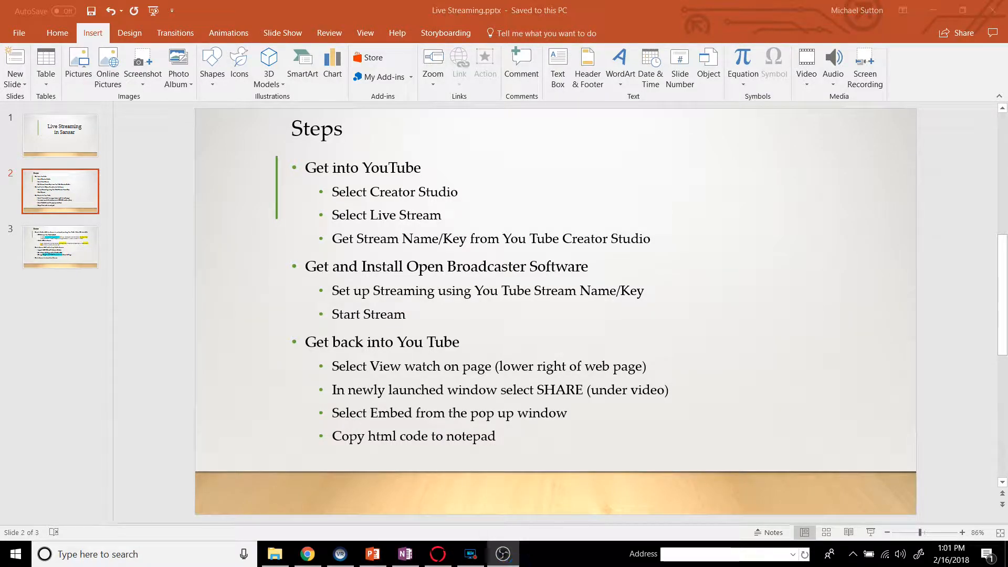
{"action": "left_click", "coordinate": [503, 557]}
{"action": "left_click", "coordinate": [240, 151]}
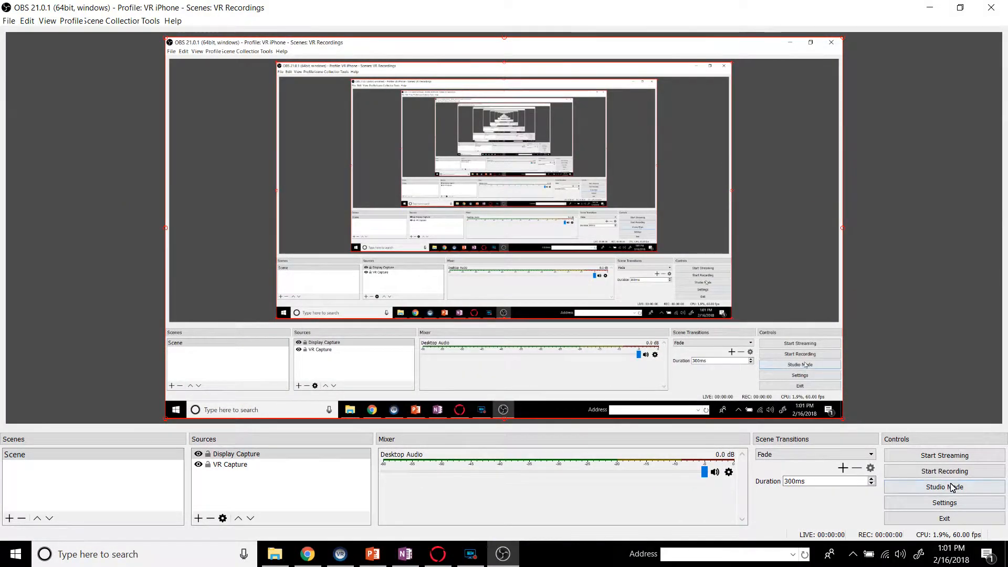
{"action": "left_click", "coordinate": [942, 452]}
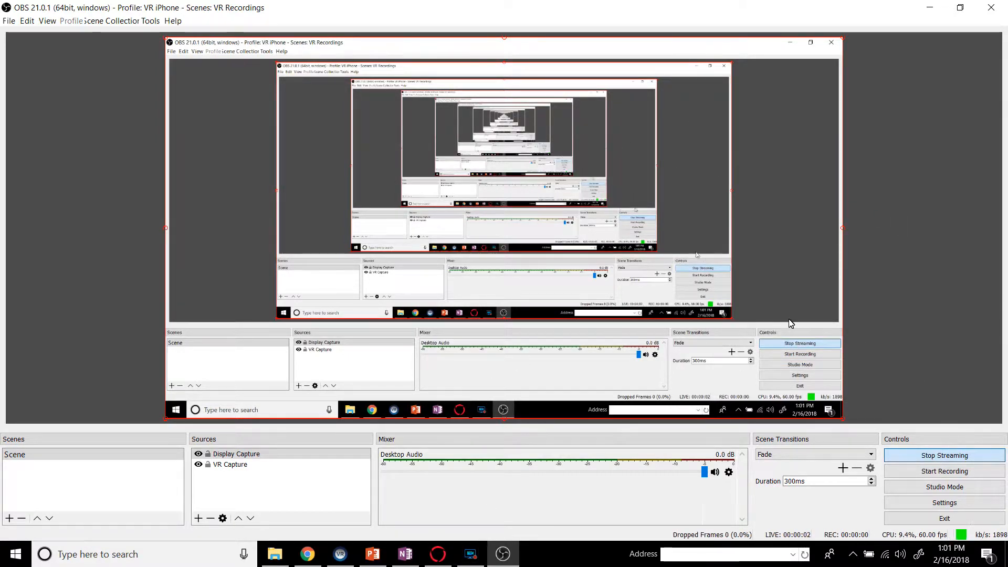
Switch to the YouTube live dashboard in Chrome and check the stream status and live preview.
{"action": "left_click_drag", "start_coordinate": [573, 13], "coordinate": [0, 0]}
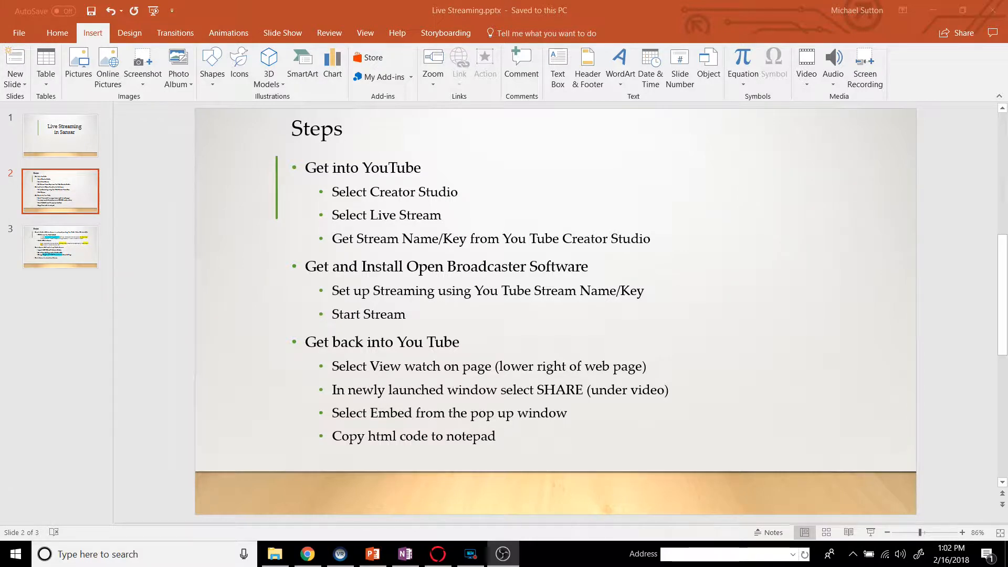
{"action": "left_click", "coordinate": [308, 558]}
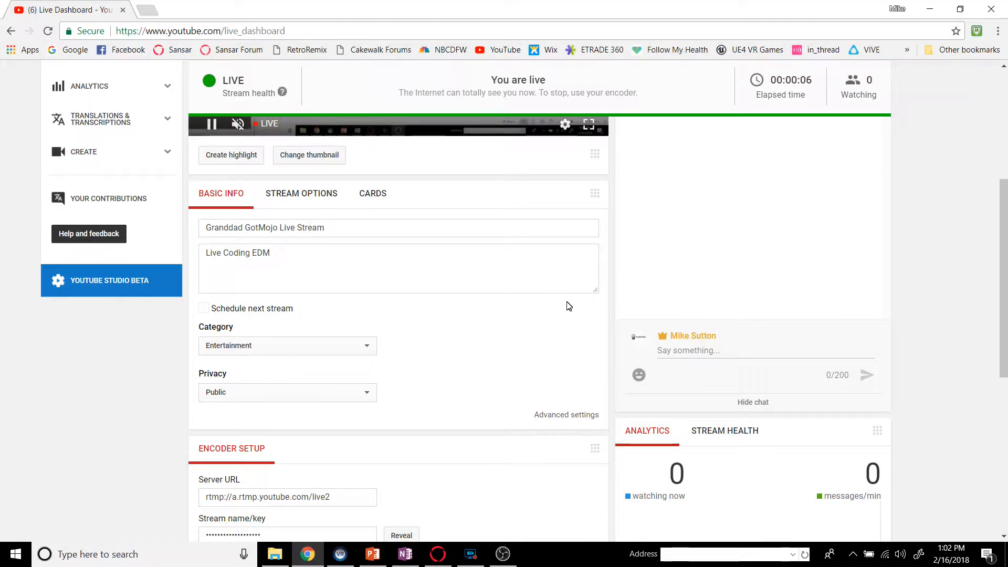
{"action": "scroll", "coordinate": [568, 305], "scroll_direction": "up", "scroll_amount": 5}
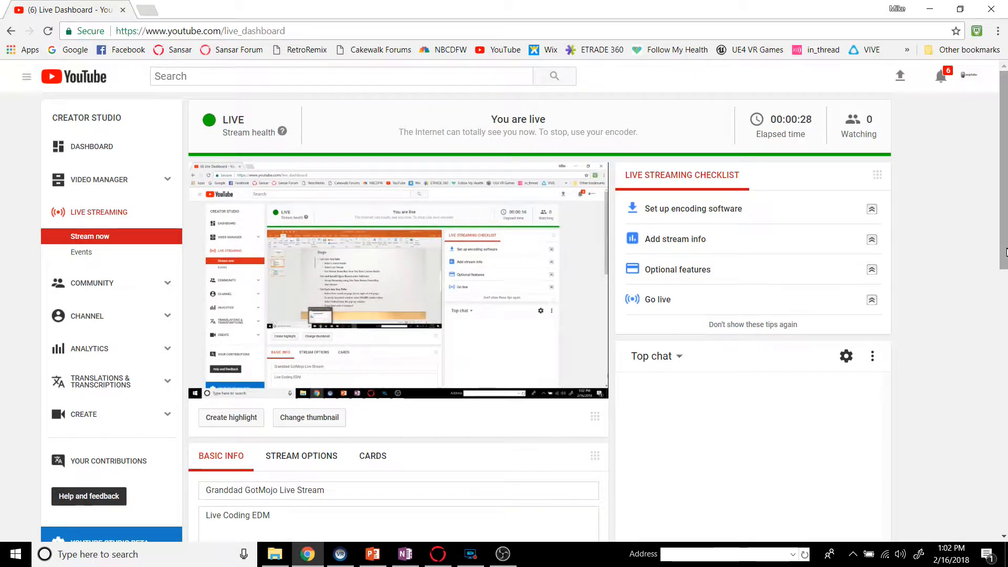
Check the Steps slide in PowerPoint and open the live stream's watch page from the dashboard's Share section.
{"action": "left_click_drag", "start_coordinate": [1007, 252], "coordinate": [989, 521]}
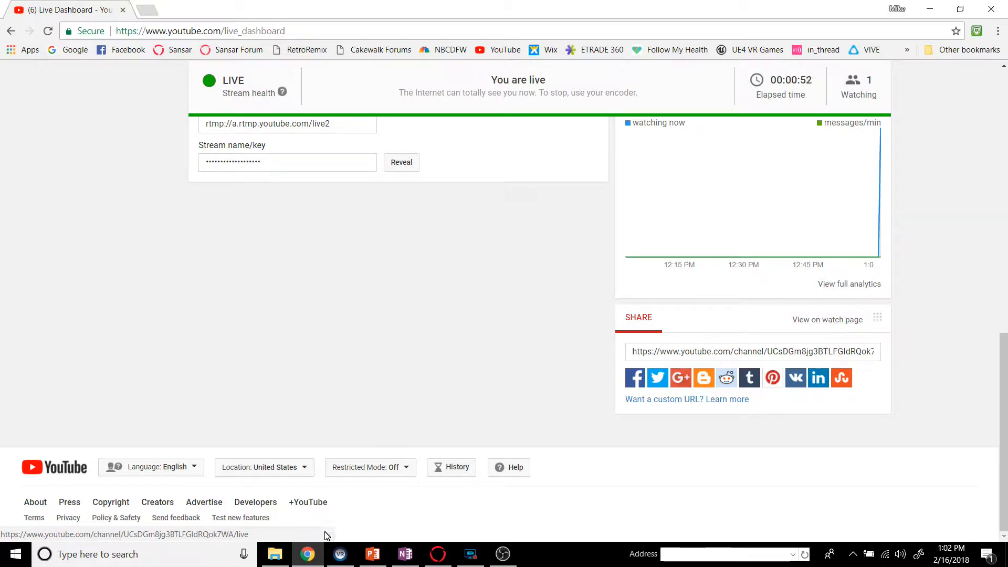
{"action": "left_click", "coordinate": [373, 557]}
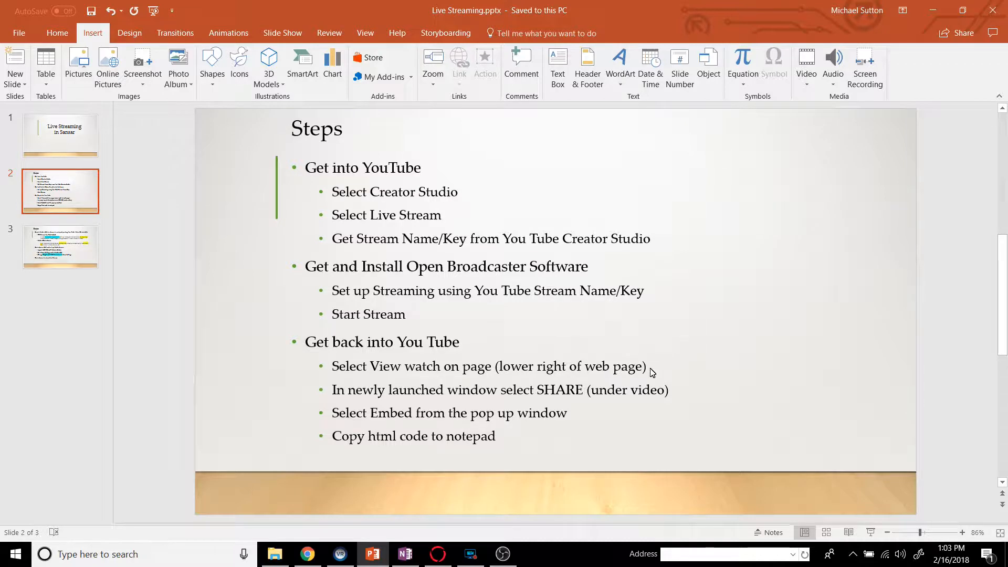
{"action": "left_click", "coordinate": [933, 10]}
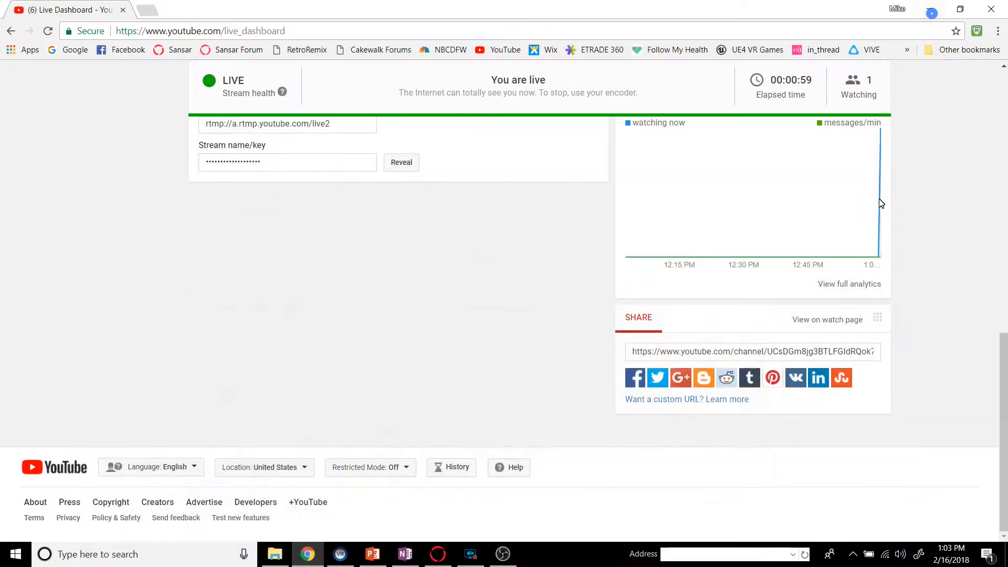
{"action": "left_click", "coordinate": [833, 320]}
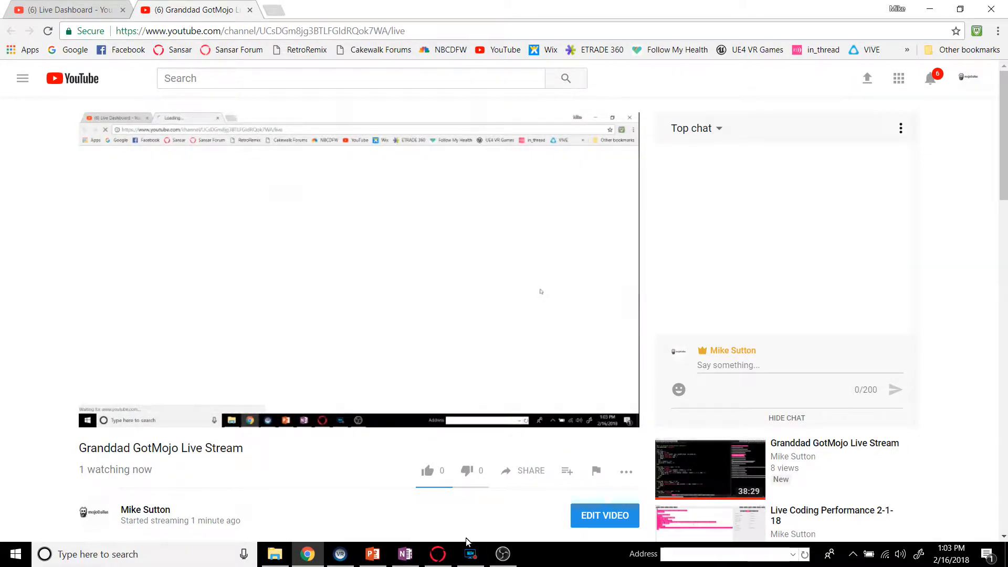
Check the slide instructions again and open the live stream's embed code through its sharing options.
{"action": "left_click", "coordinate": [375, 556]}
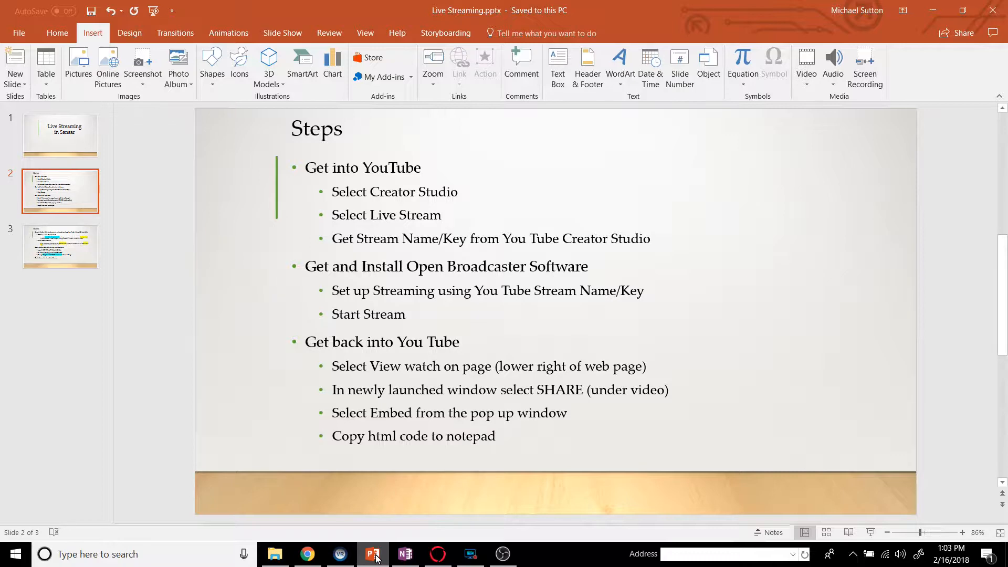
{"action": "left_click", "coordinate": [374, 555]}
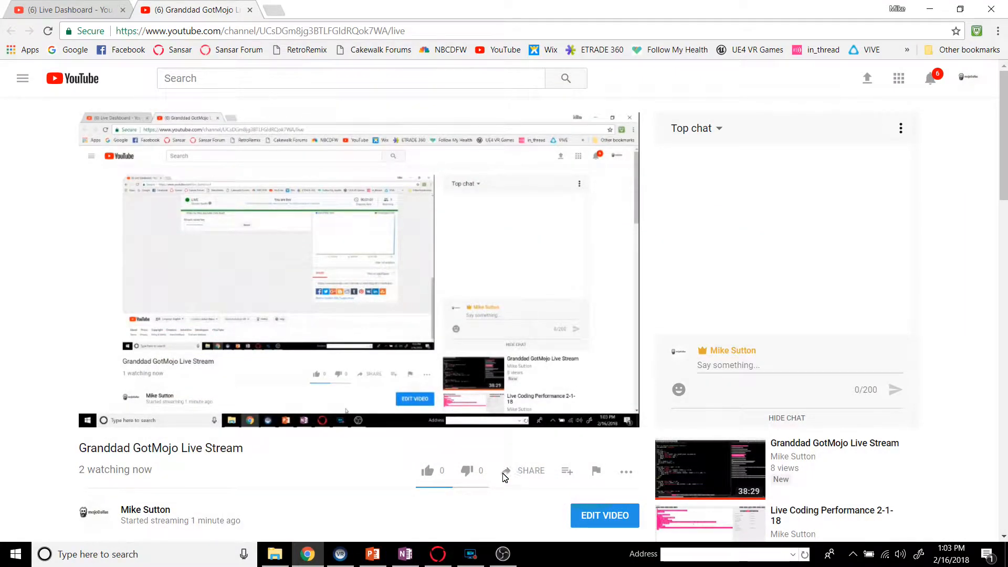
{"action": "left_click", "coordinate": [530, 472]}
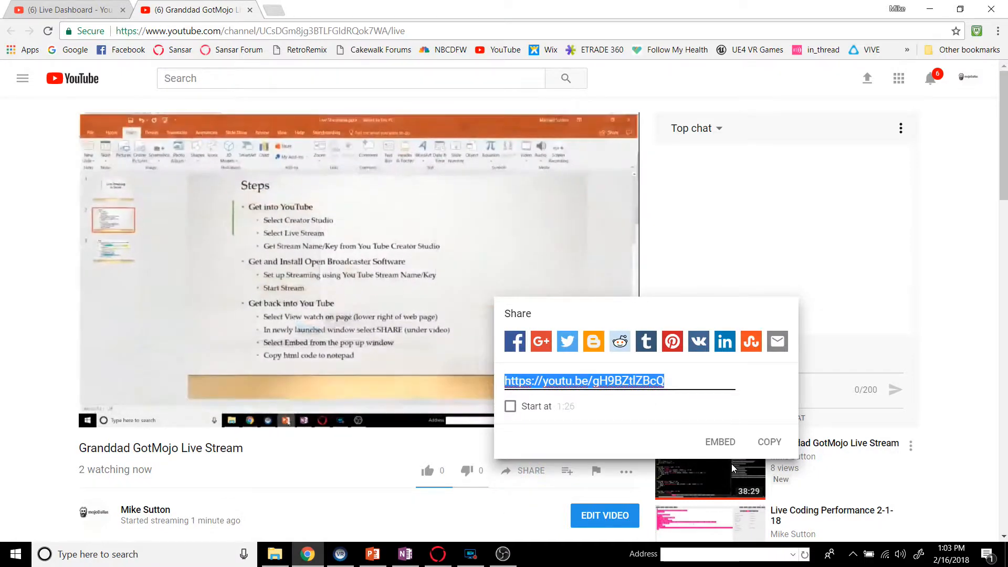
{"action": "left_click", "coordinate": [720, 443]}
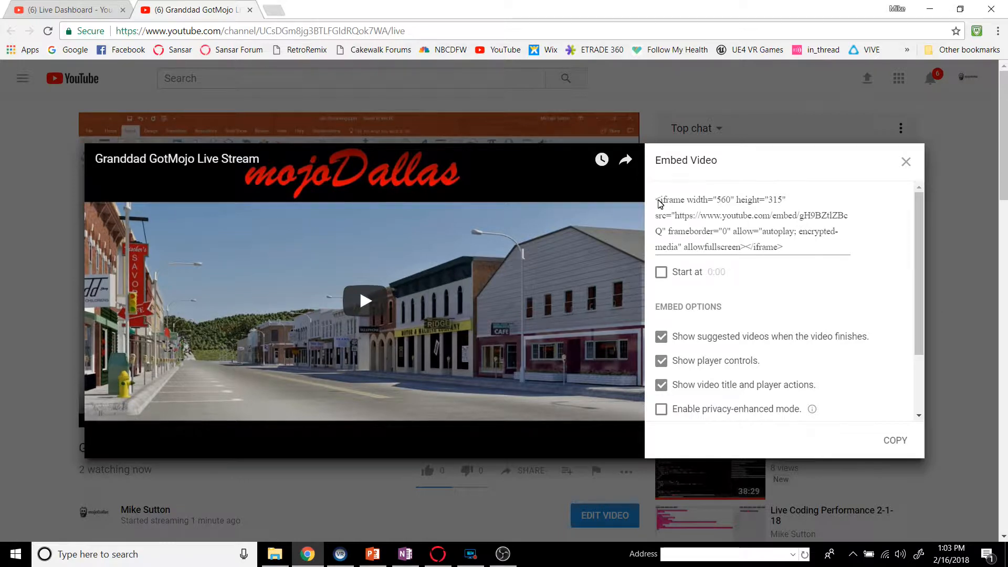
Select the entire iframe embed code of the live stream and copy it.
{"action": "left_click_drag", "start_coordinate": [657, 203], "coordinate": [847, 252]}
{"action": "key", "text": "ctrl+c"}
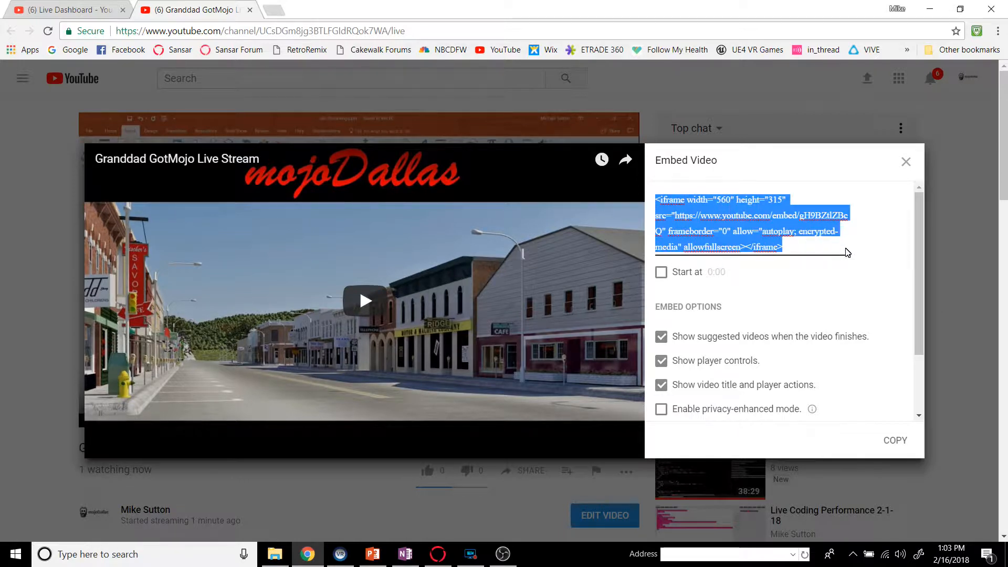
{"action": "right_click", "coordinate": [763, 229]}
{"action": "left_click", "coordinate": [664, 252]}
Open Notepad and paste the live stream's iframe embed code into the blank document.
{"action": "left_click", "coordinate": [16, 556]}
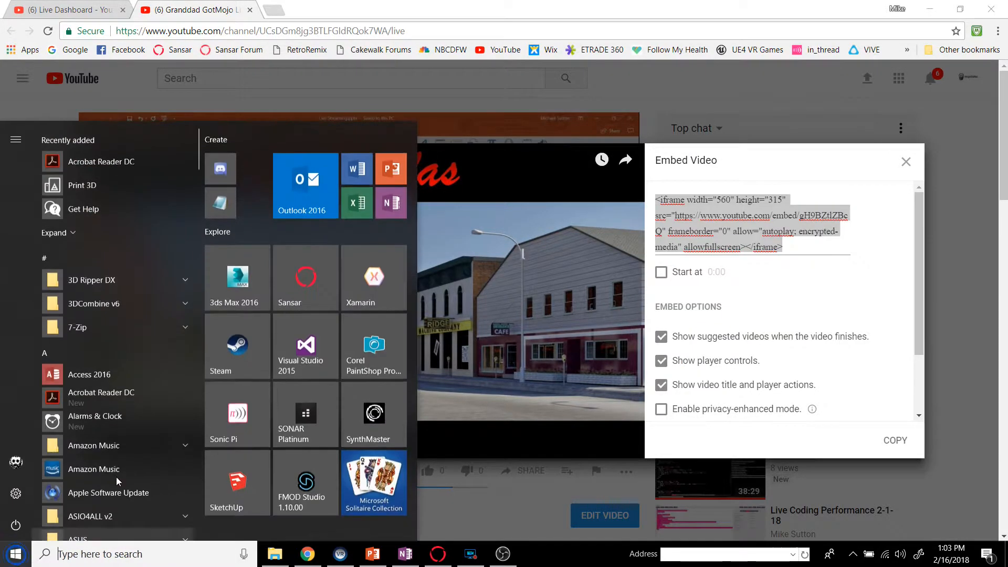
{"action": "left_click", "coordinate": [225, 210]}
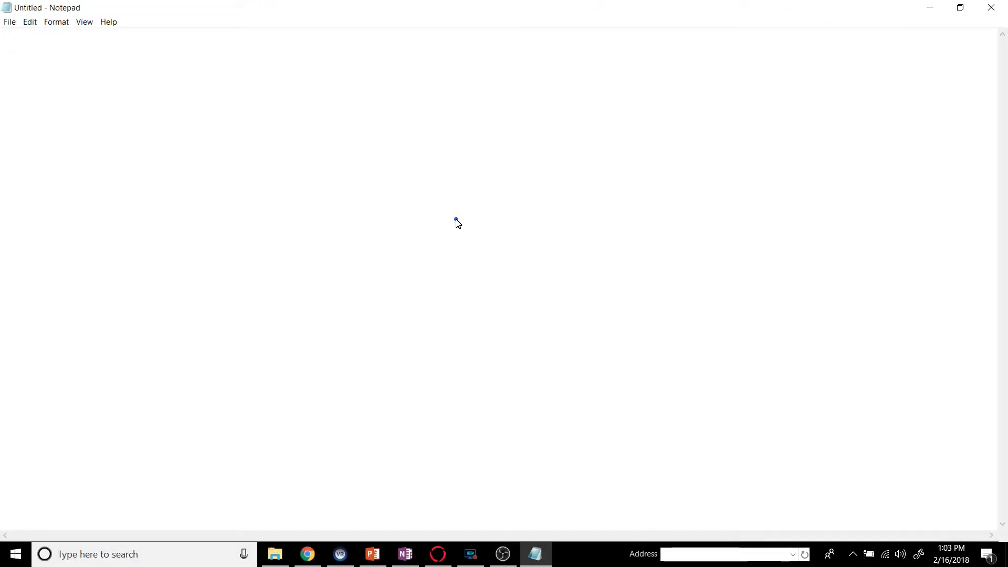
{"action": "right_click", "coordinate": [456, 219]}
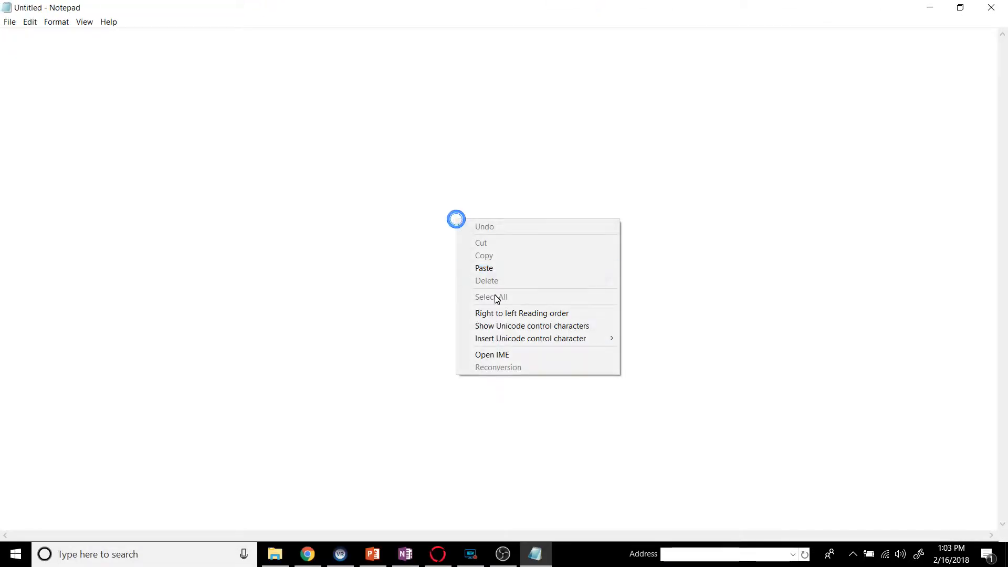
{"action": "left_click", "coordinate": [491, 268]}
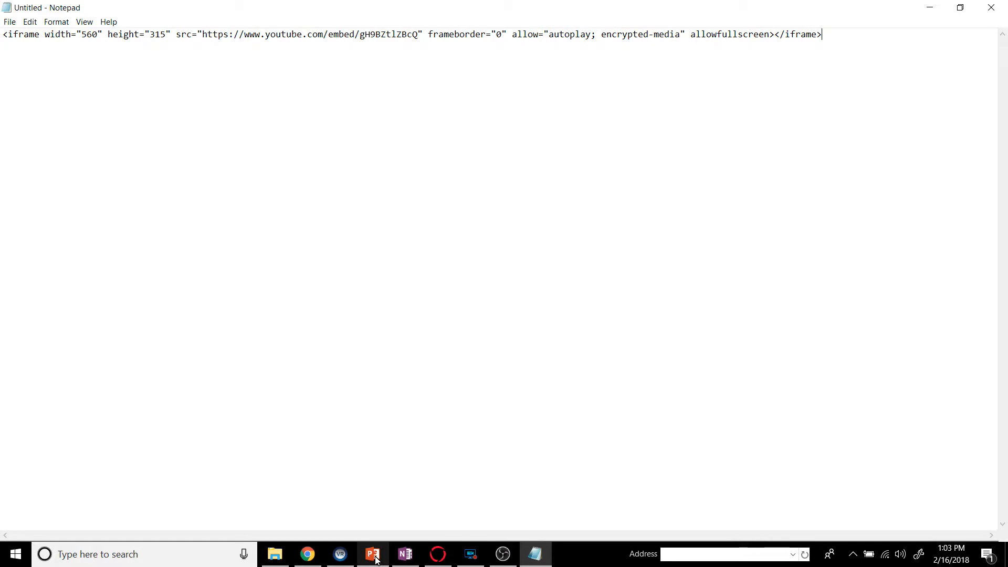
Switch to PowerPoint and copy the full sample Media URL for Sansar from slide 3.
{"action": "mouse_move", "coordinate": [376, 561]}
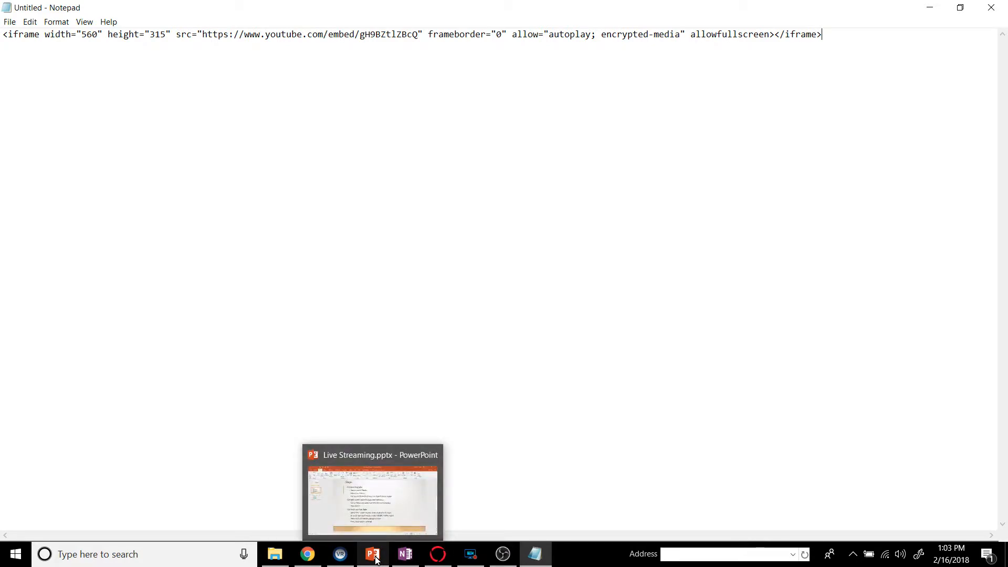
{"action": "left_click", "coordinate": [374, 557]}
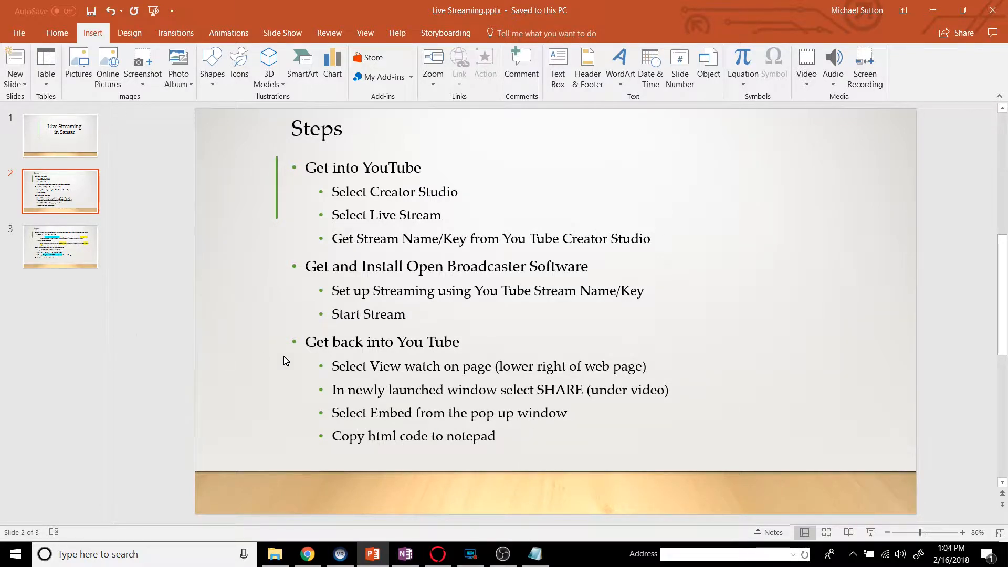
{"action": "left_click", "coordinate": [59, 251]}
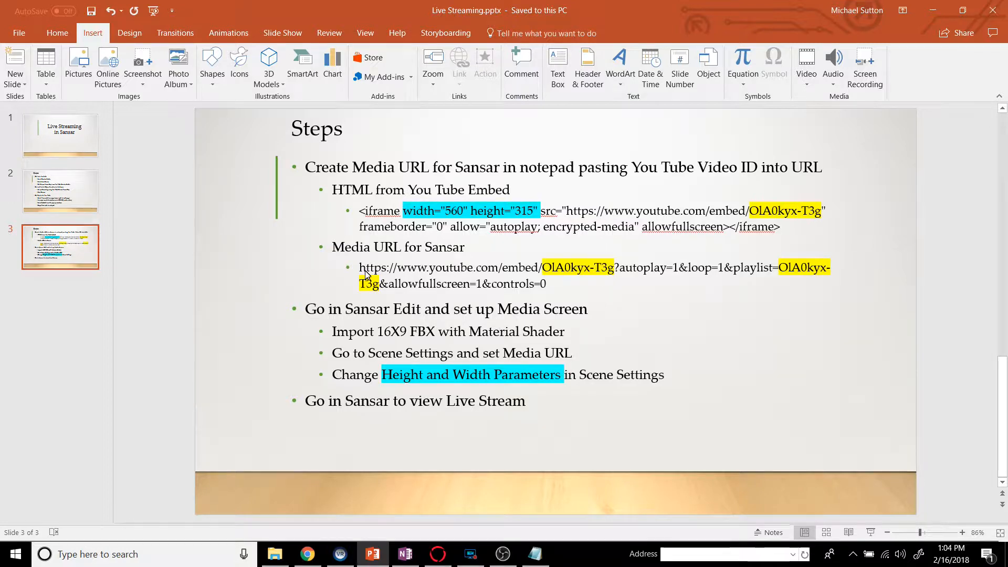
{"action": "mouse_move", "coordinate": [360, 270]}
{"action": "left_mouse_down"}
{"action": "mouse_move", "coordinate": [570, 305]}
{"action": "mouse_move", "coordinate": [559, 310]}
{"action": "mouse_move", "coordinate": [546, 287]}
{"action": "left_mouse_up"}
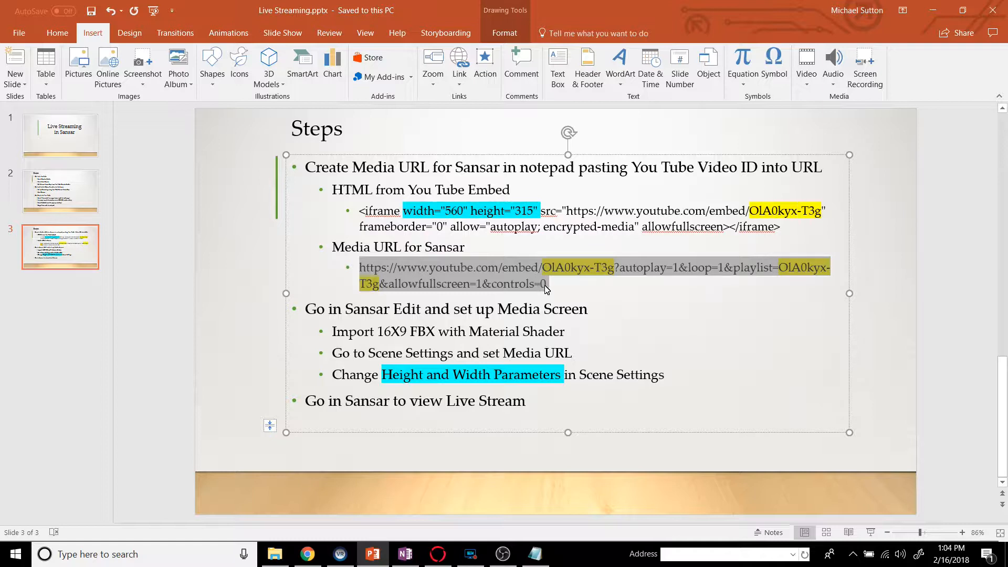
{"action": "right_click", "coordinate": [509, 280]}
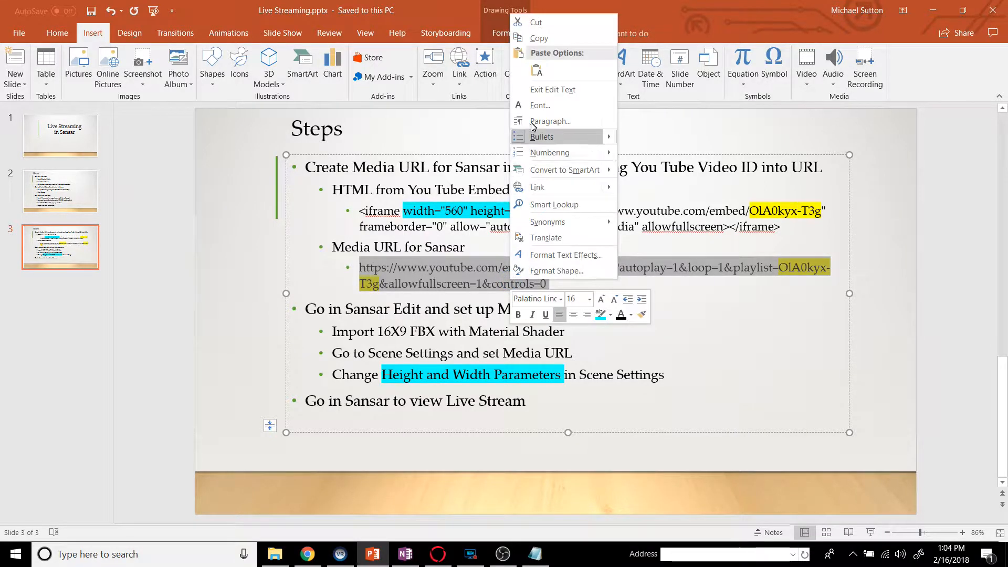
{"action": "left_click", "coordinate": [539, 39]}
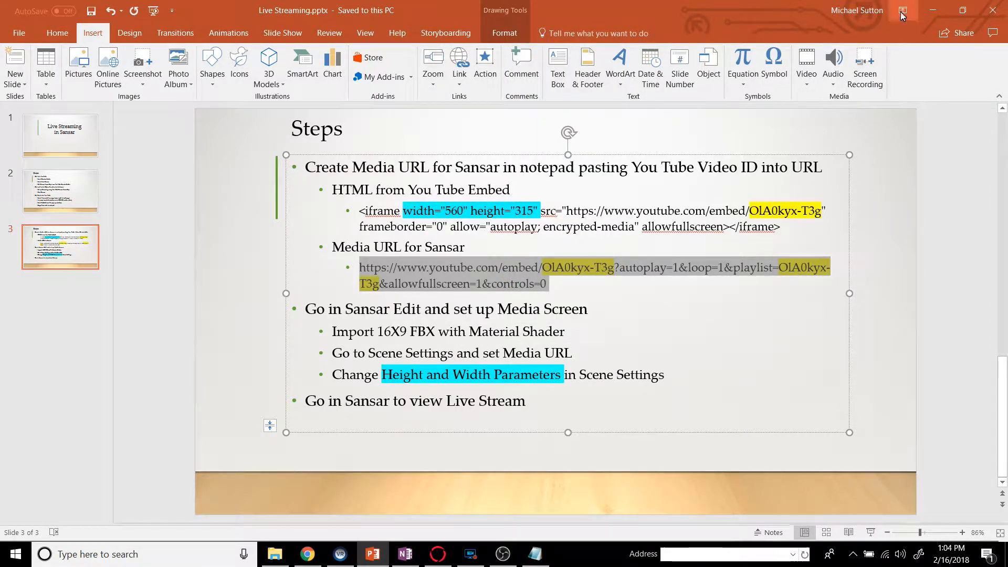
Return to Notepad and paste the sample media URL below the iframe embed code.
{"action": "left_click", "coordinate": [935, 12]}
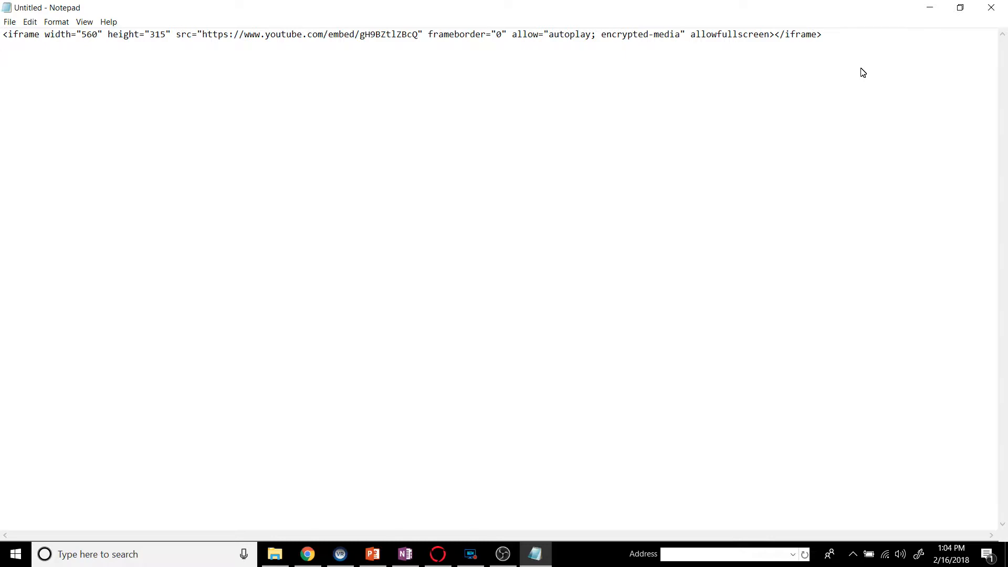
{"action": "key", "text": "ctrl+v"}
{"action": "key", "text": "Return"}
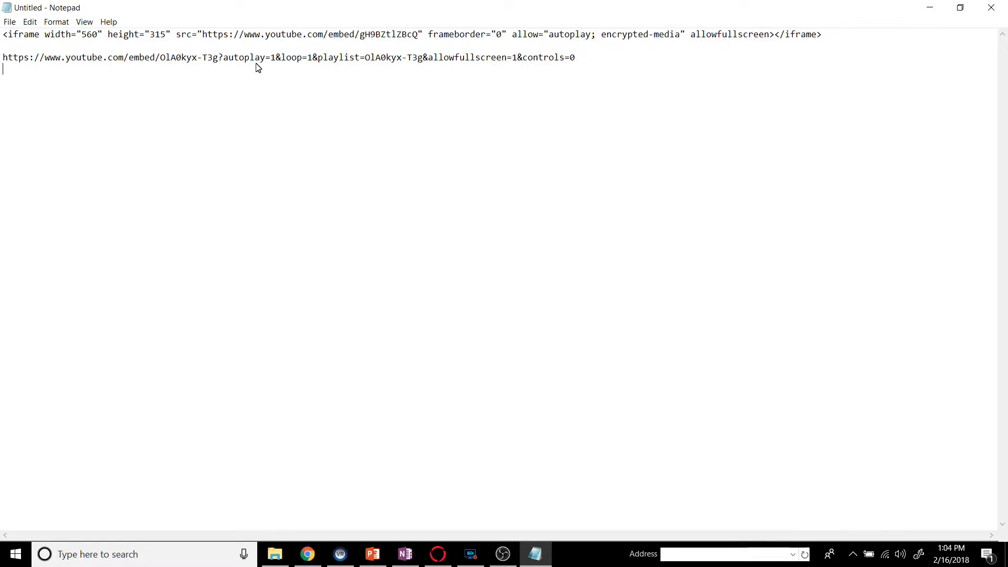
Replace both video IDs in the pasted media URL with gH9BZtlZBcQ, copied from the embed code.
{"action": "left_click_drag", "start_coordinate": [183, 60], "coordinate": [201, 63]}
{"action": "left_click_drag", "start_coordinate": [360, 35], "coordinate": [419, 37]}
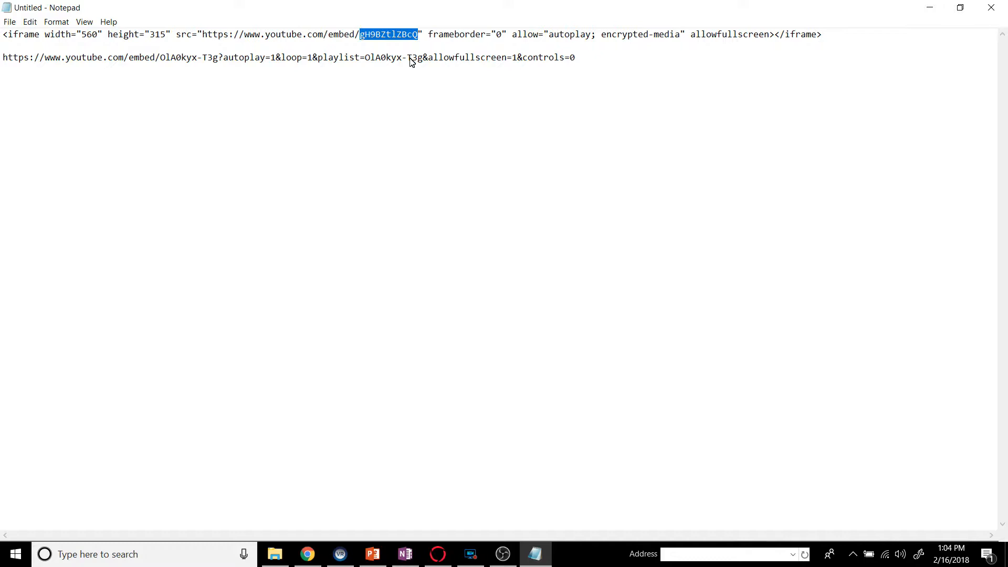
{"action": "right_click", "coordinate": [404, 40]}
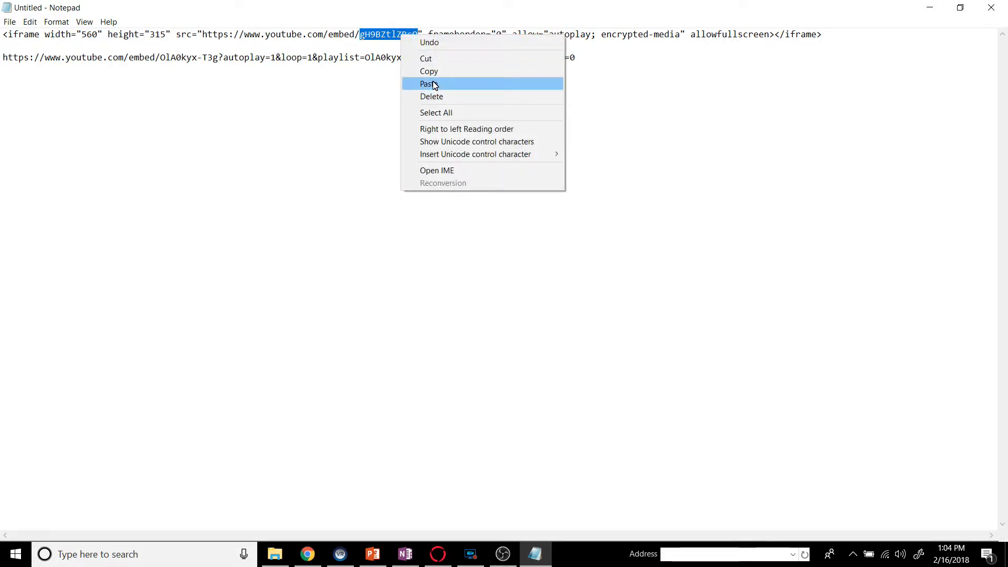
{"action": "left_click", "coordinate": [430, 73]}
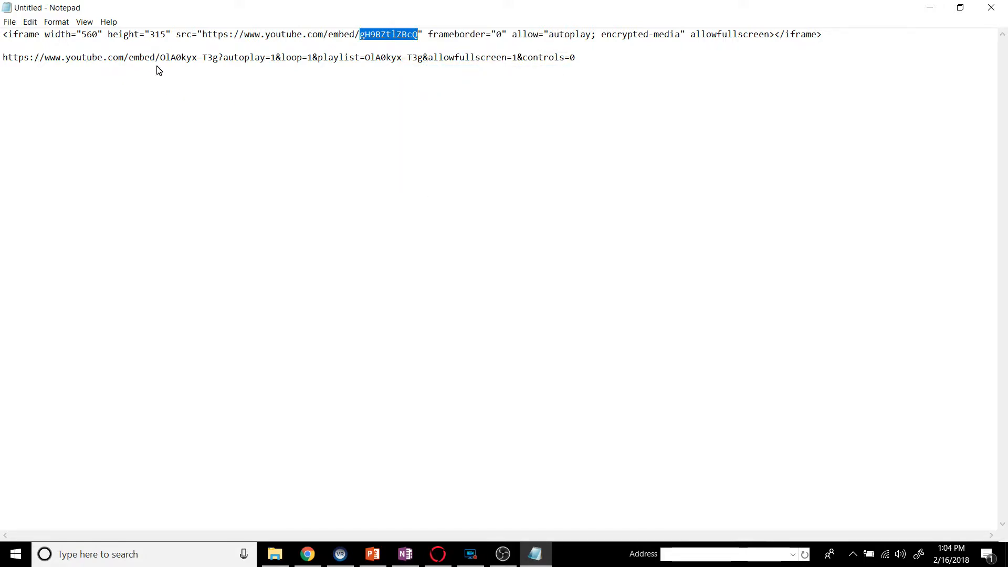
{"action": "left_click_drag", "start_coordinate": [160, 61], "coordinate": [220, 61]}
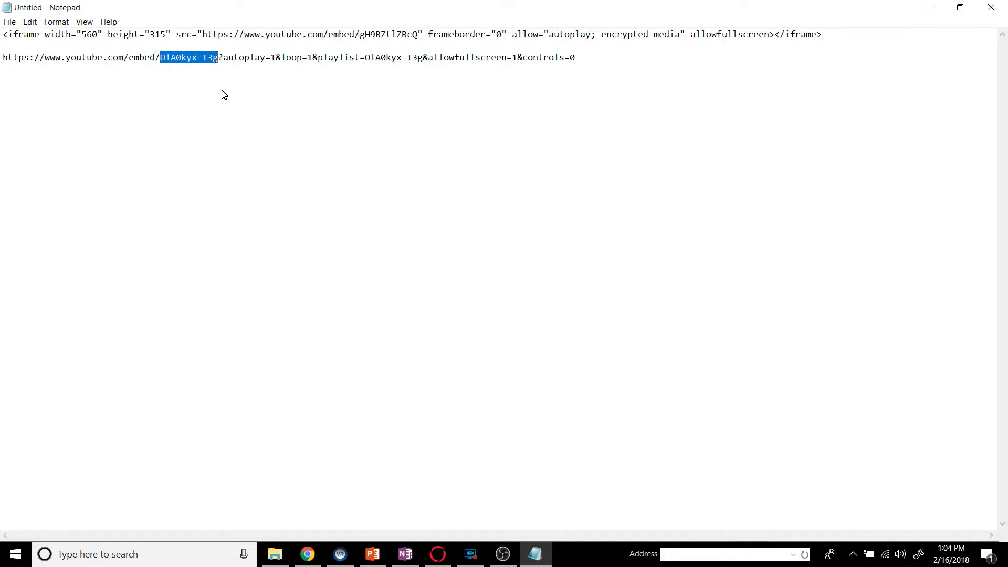
{"action": "key", "text": "ctrl+v"}
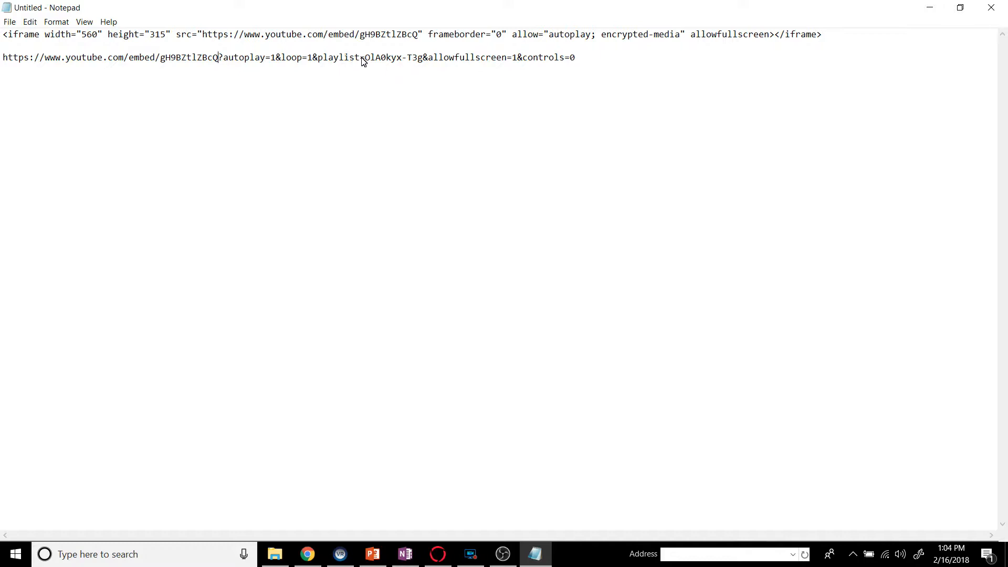
{"action": "left_click_drag", "start_coordinate": [366, 61], "coordinate": [420, 61]}
{"action": "key", "text": "ctrl+v"}
Select the entire edited media URL in Notepad and copy it.
{"action": "left_click_drag", "start_coordinate": [579, 58], "coordinate": [8, 56]}
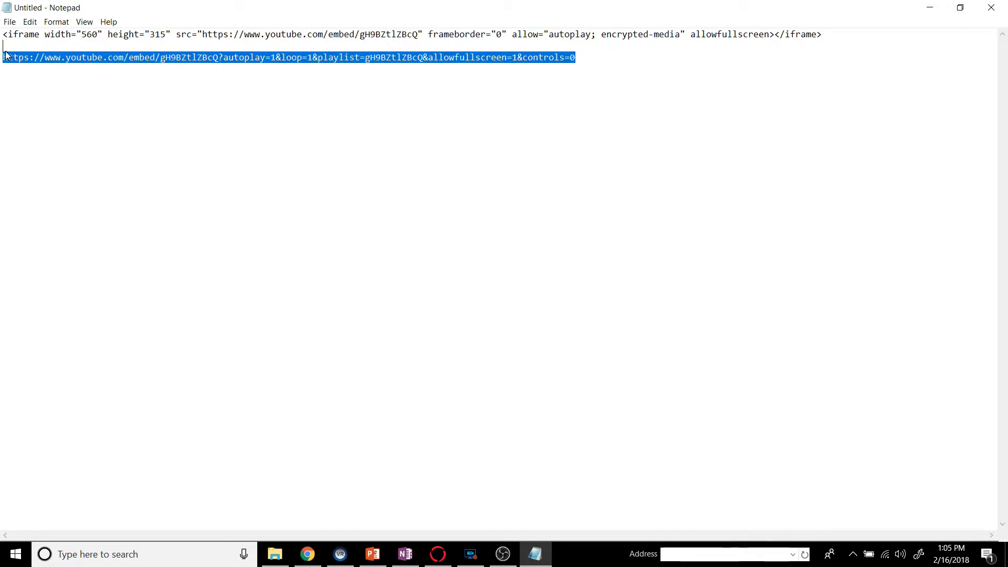
{"action": "right_click", "coordinate": [65, 67]}
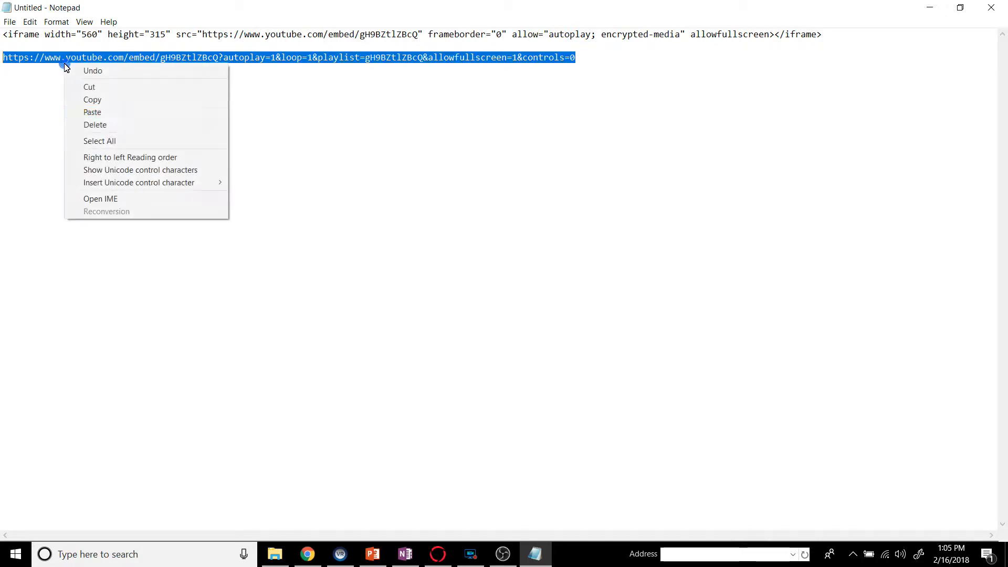
{"action": "left_click", "coordinate": [96, 102]}
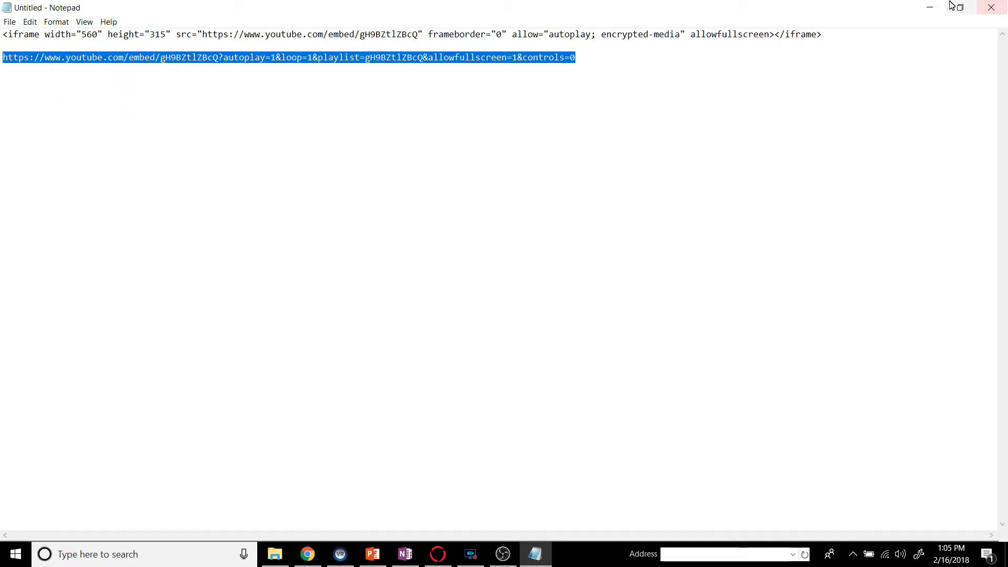
Switch to PowerPoint and check the slide's instructions for setting up the media screen in Sansar Edit.
{"action": "left_click", "coordinate": [930, 8]}
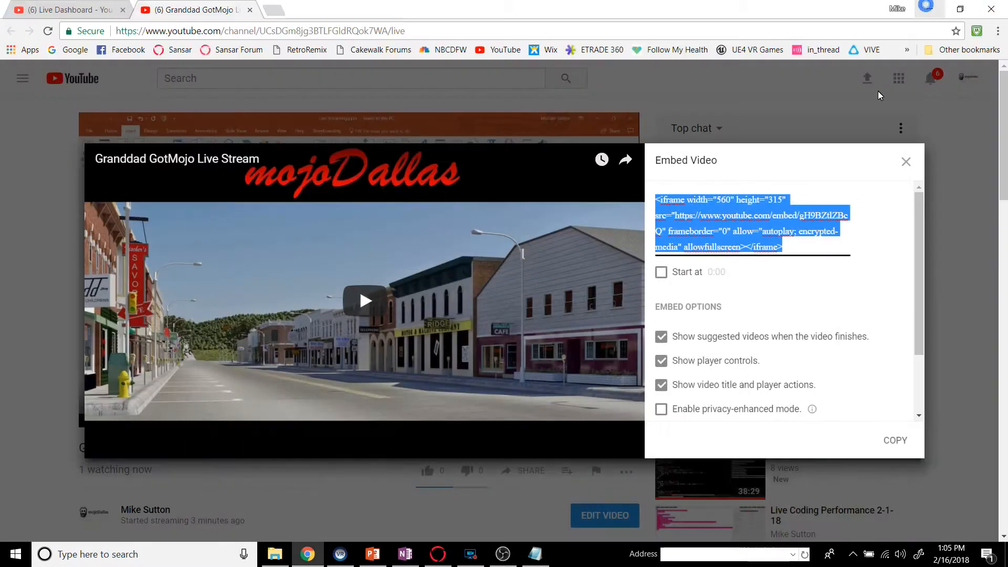
{"action": "left_click", "coordinate": [373, 554]}
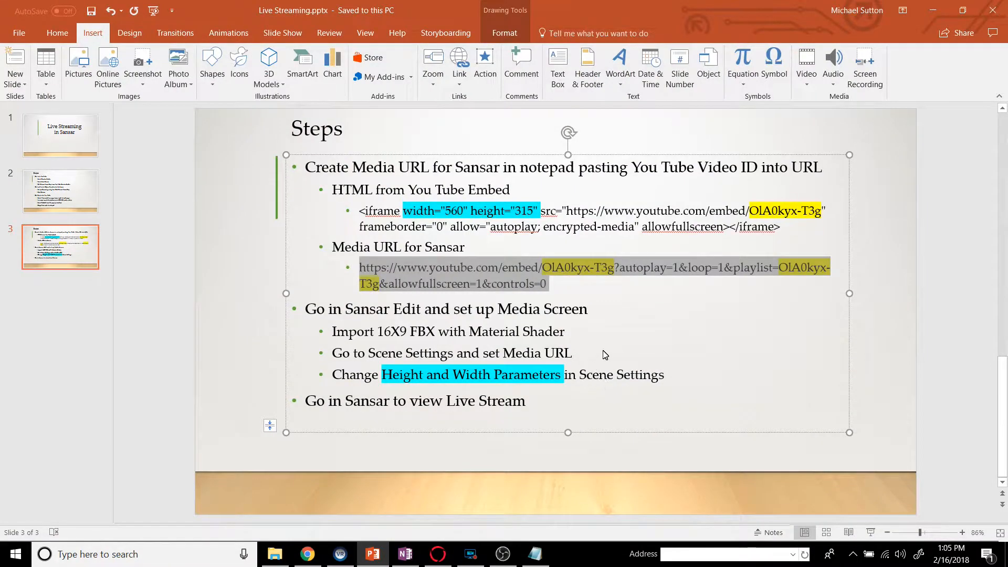
{"action": "left_click", "coordinate": [614, 339]}
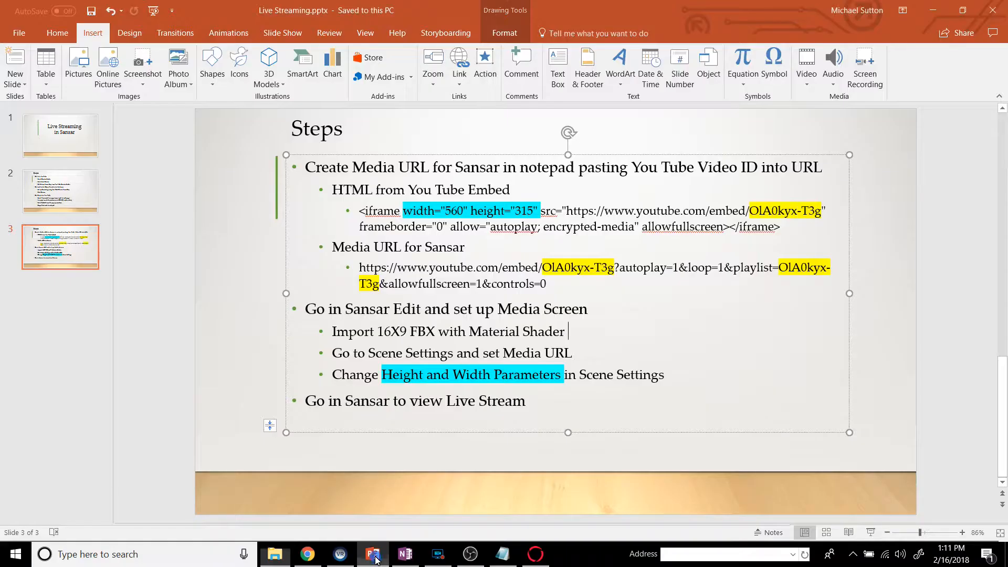
{"action": "left_click", "coordinate": [373, 554]}
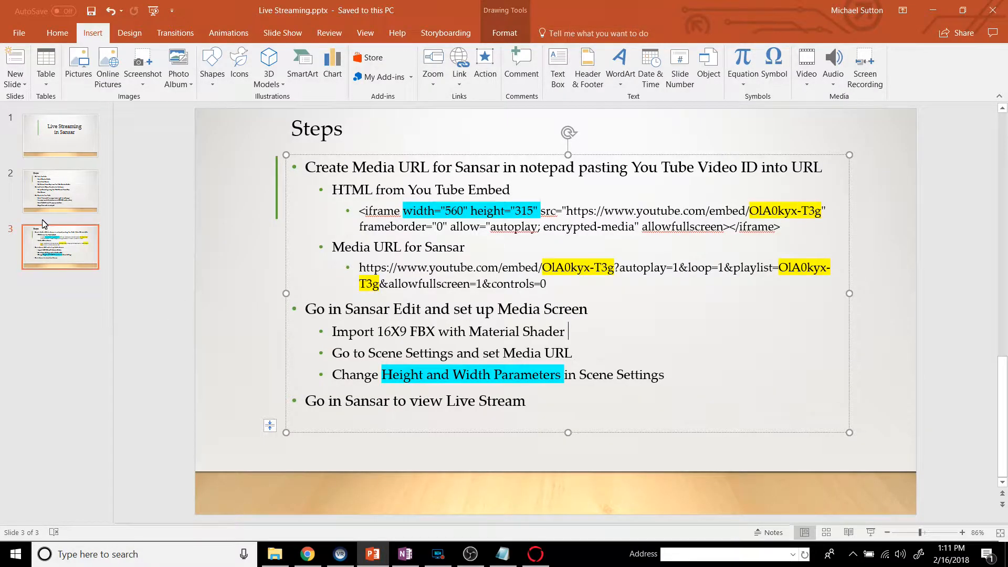
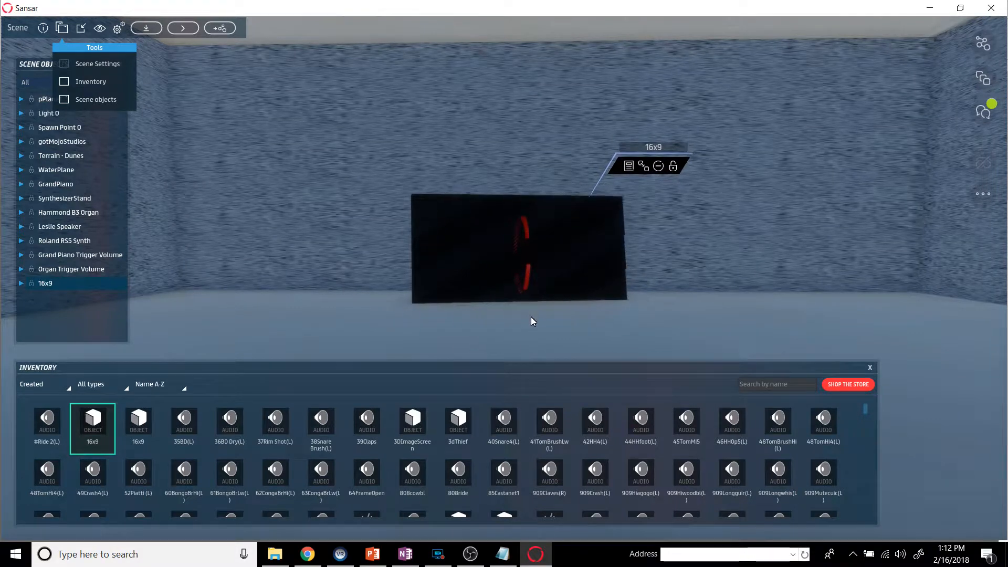
Set the 16x9 object's X rotation to 90 in Sansar and raise it to a Z position of about 12.5.
{"action": "left_click", "coordinate": [634, 168]}
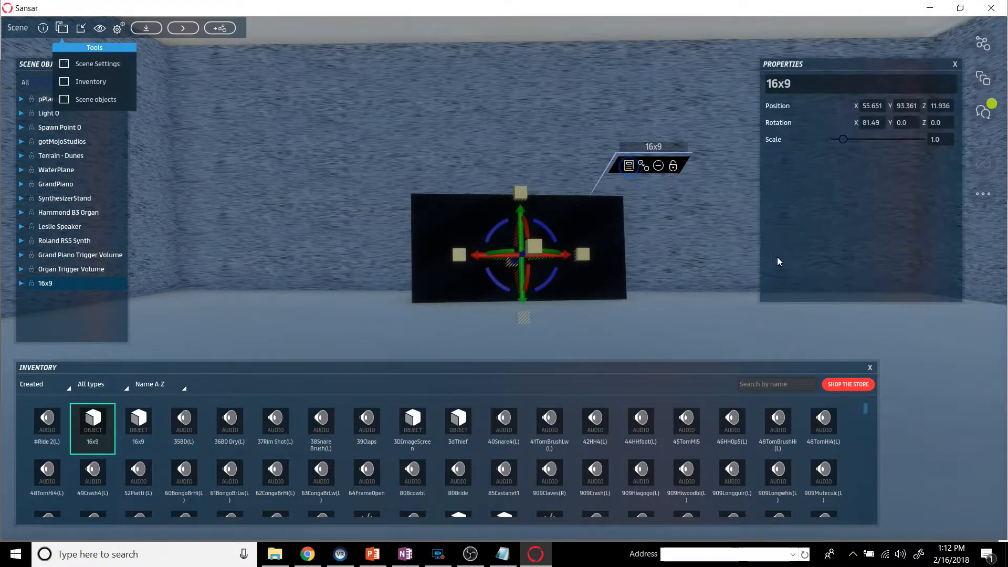
{"action": "left_click", "coordinate": [880, 124]}
{"action": "type", "text": "90"}
{"action": "key", "text": "Tab"}
{"action": "left_click_drag", "start_coordinate": [523, 216], "coordinate": [524, 167]}
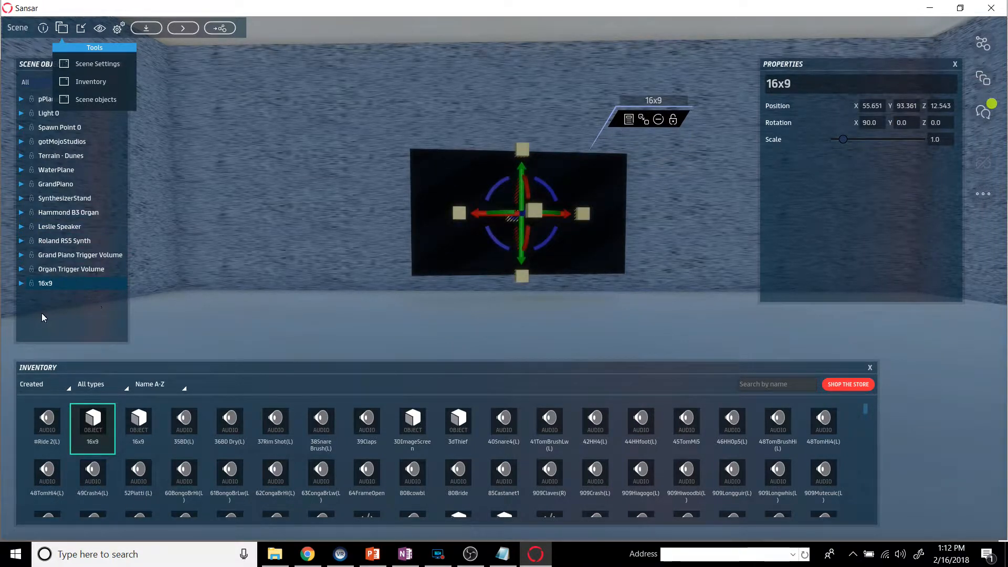
Assign the Media Surface shader to the 16x9 object's phong1 material and save the material settings.
{"action": "left_click", "coordinate": [21, 284]}
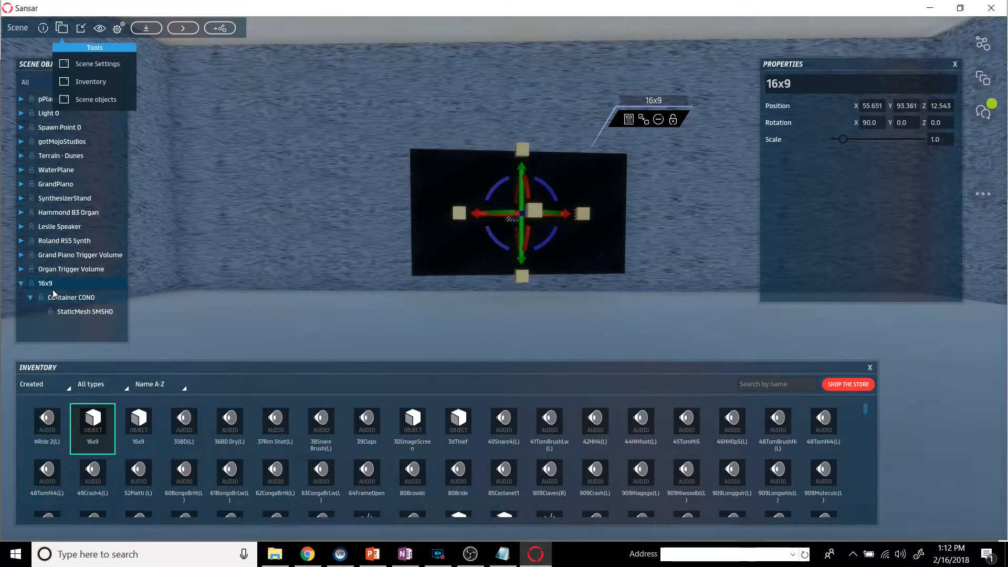
{"action": "right_click", "coordinate": [54, 290]}
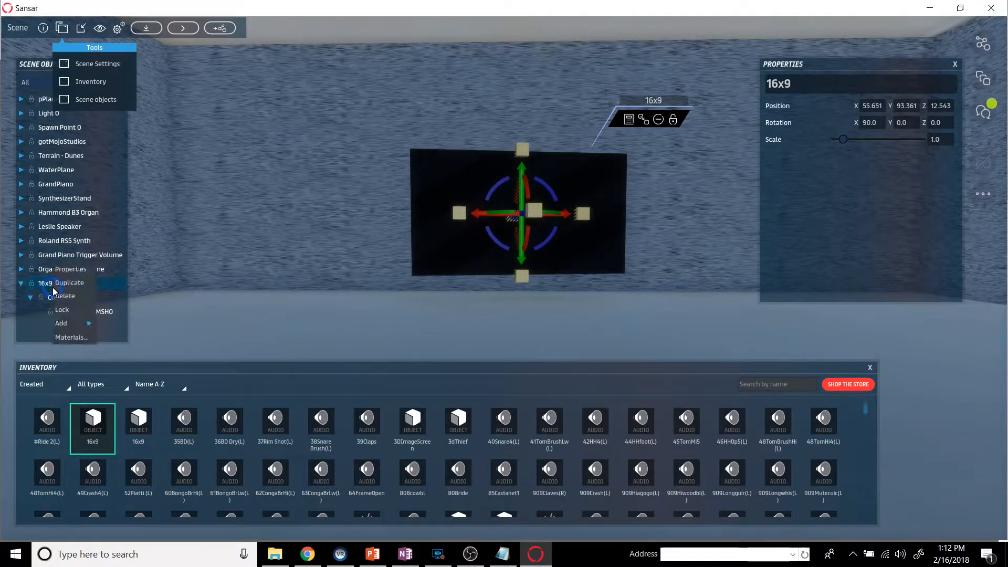
{"action": "left_click", "coordinate": [72, 338]}
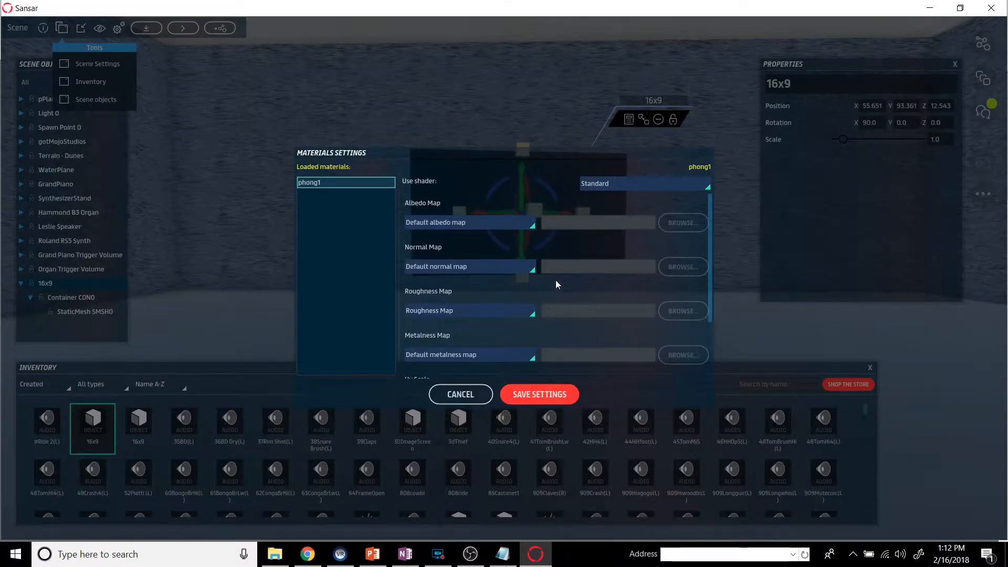
{"action": "left_click", "coordinate": [701, 185]}
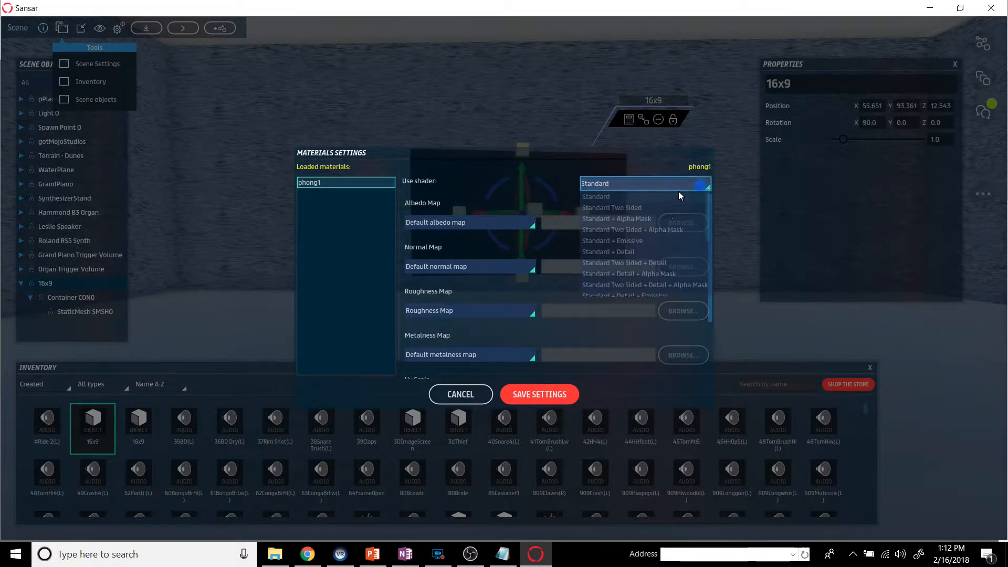
{"action": "scroll", "coordinate": [655, 226], "scroll_direction": "down", "scroll_amount": 3}
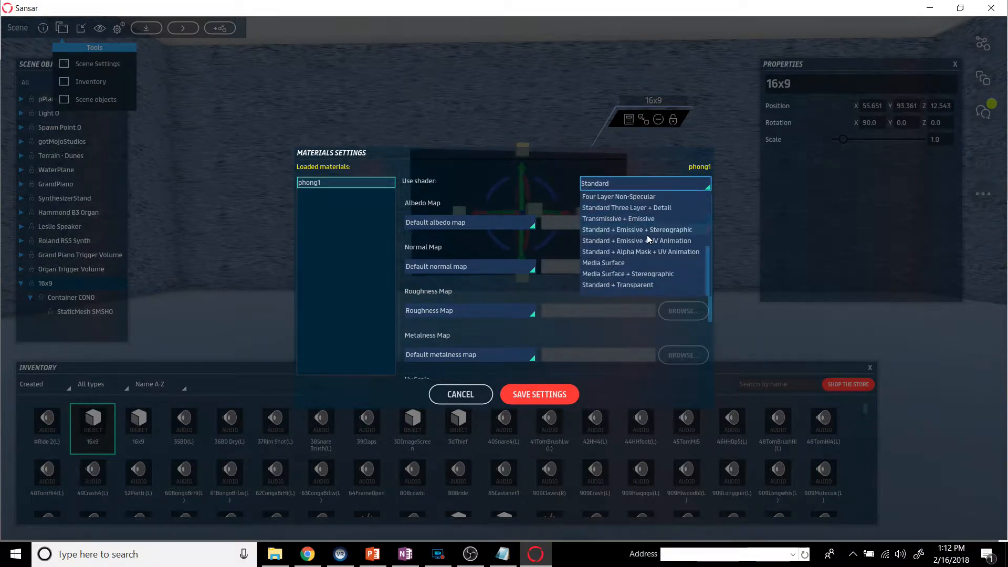
{"action": "left_click", "coordinate": [595, 265]}
{"action": "left_click", "coordinate": [562, 397]}
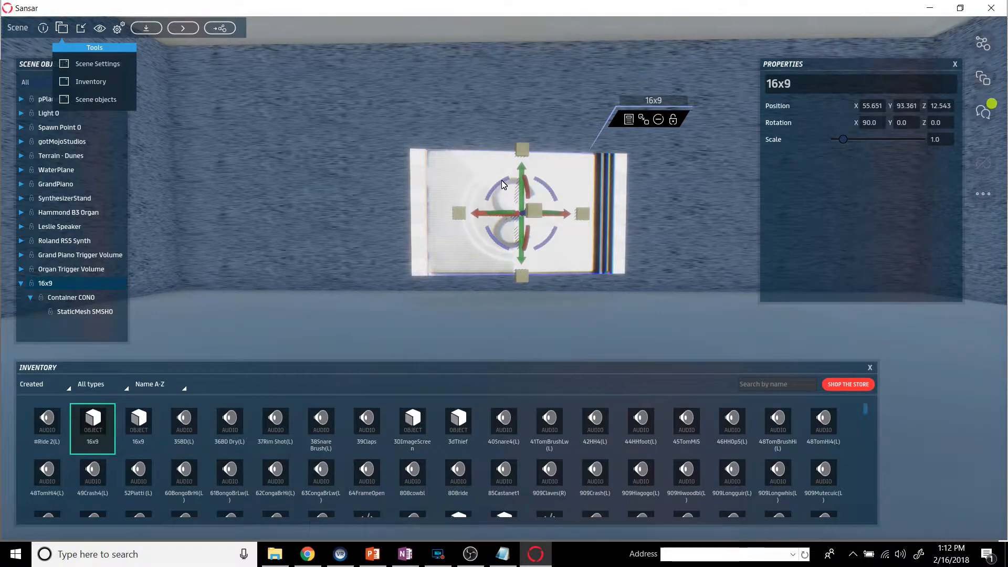
Rotate the 16x9 object in its plane and set its Z rotation to 180.
{"action": "right_click_drag", "start_coordinate": [499, 181], "coordinate": [512, 178]}
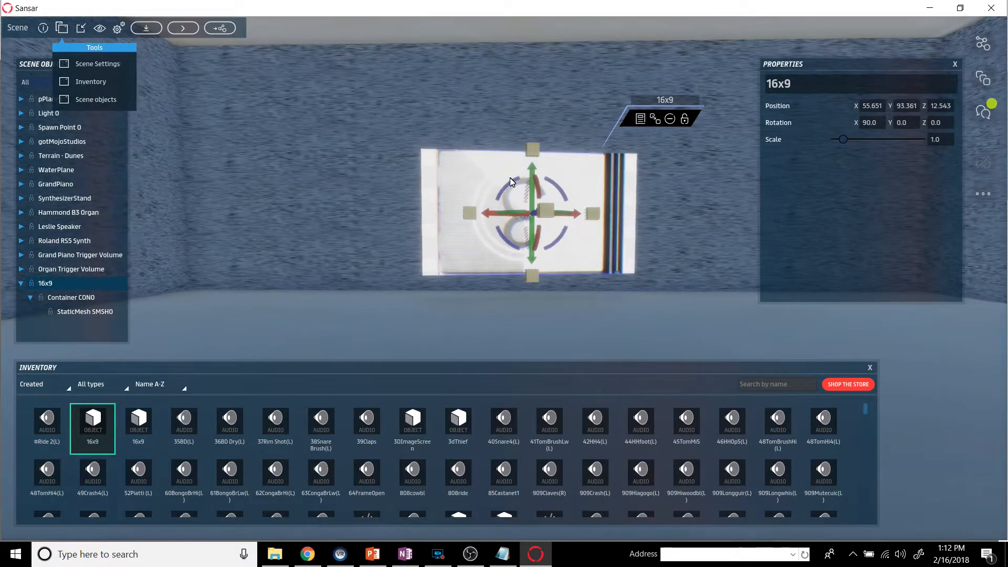
{"action": "left_click_drag", "start_coordinate": [506, 187], "coordinate": [686, 342]}
{"action": "left_click", "coordinate": [953, 123]}
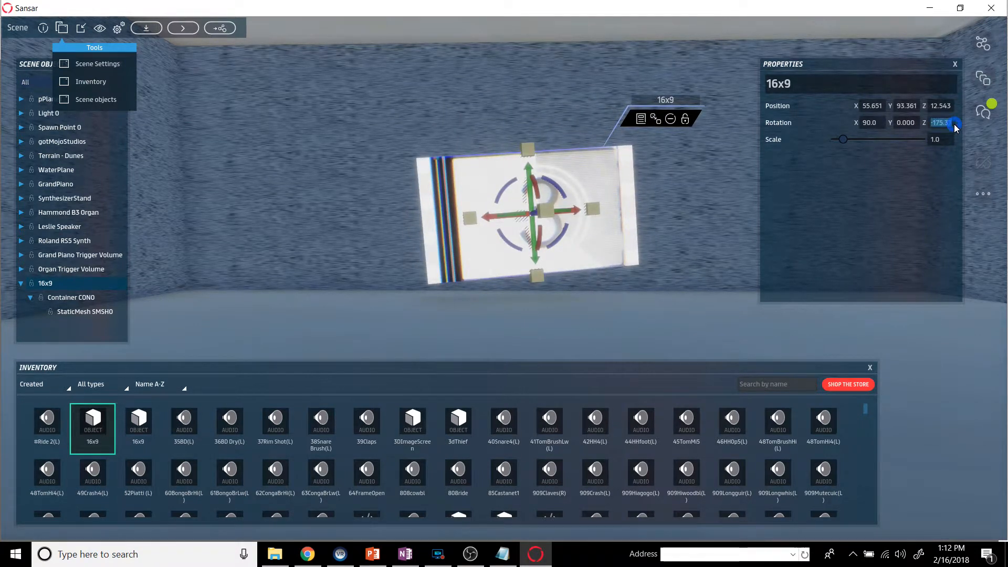
{"action": "type", "text": "180"}
{"action": "key", "text": "Return"}
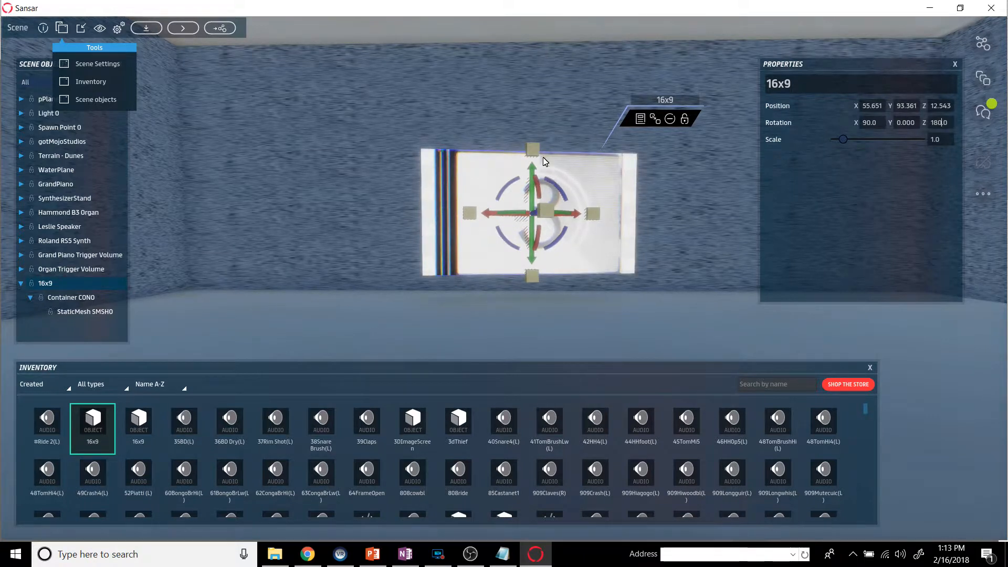
Enlarge the 16x9 object to a scale of about 1.92 and raise it to a Z position of about 13.1.
{"action": "left_click_drag", "start_coordinate": [533, 151], "coordinate": [644, 4]}
{"action": "left_click_drag", "start_coordinate": [533, 181], "coordinate": [541, 81]}
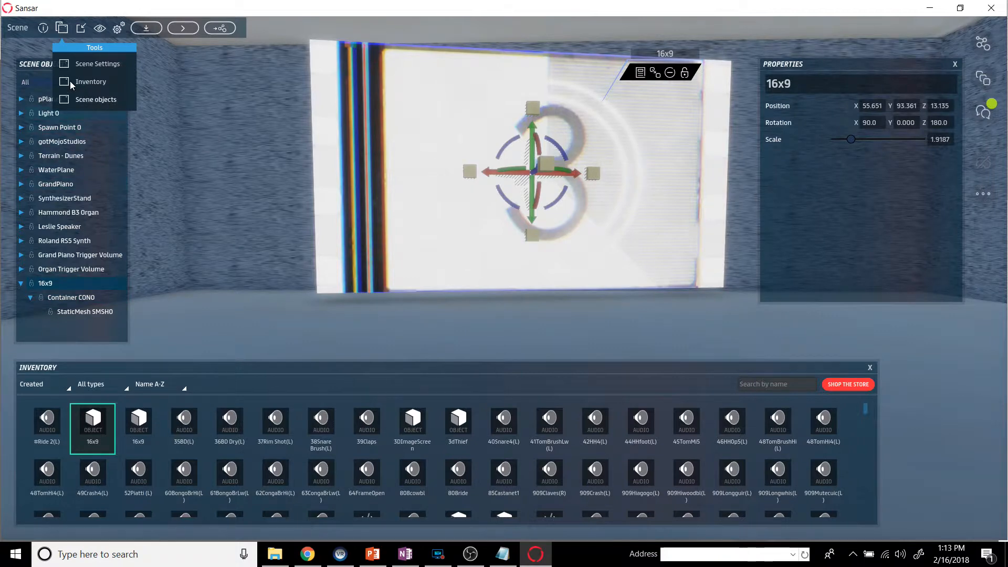
Paste the copied media URL into the scene's media surface settings as the video stream URL.
{"action": "left_click", "coordinate": [89, 65]}
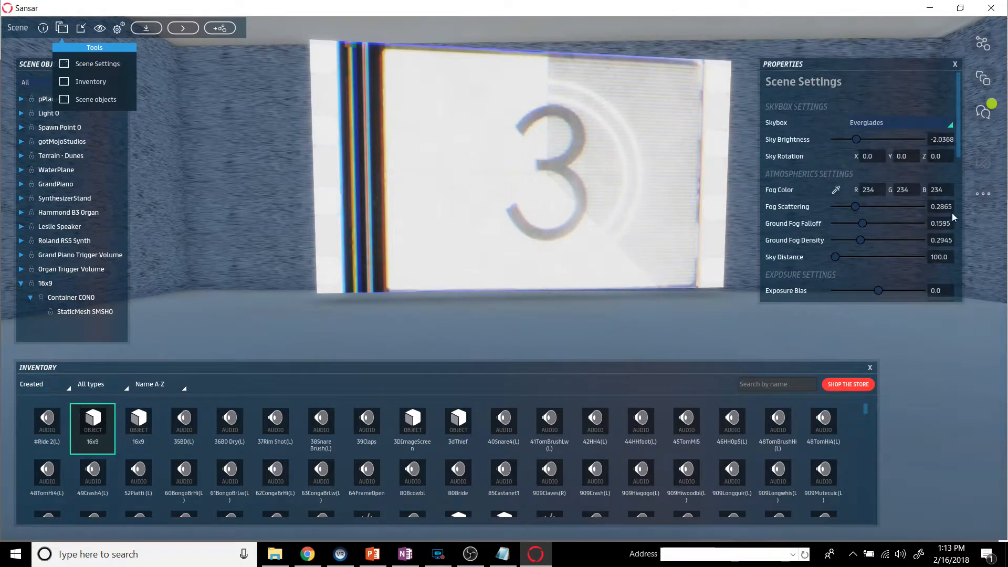
{"action": "scroll", "coordinate": [841, 196], "scroll_direction": "down", "scroll_amount": 5}
{"action": "scroll", "coordinate": [841, 196], "scroll_direction": "down", "scroll_amount": 5}
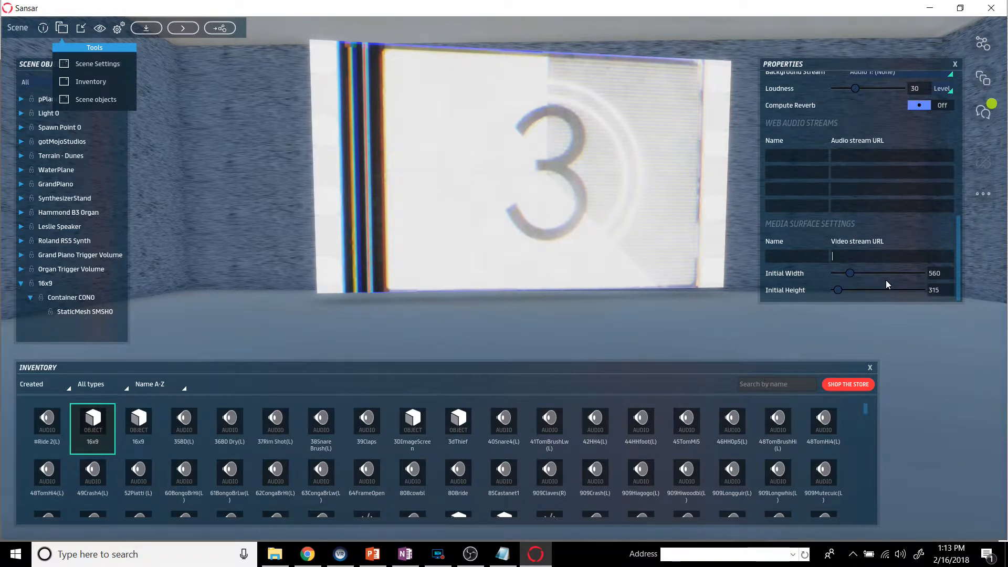
{"action": "left_click", "coordinate": [875, 257]}
{"action": "key", "text": "ctrl+v"}
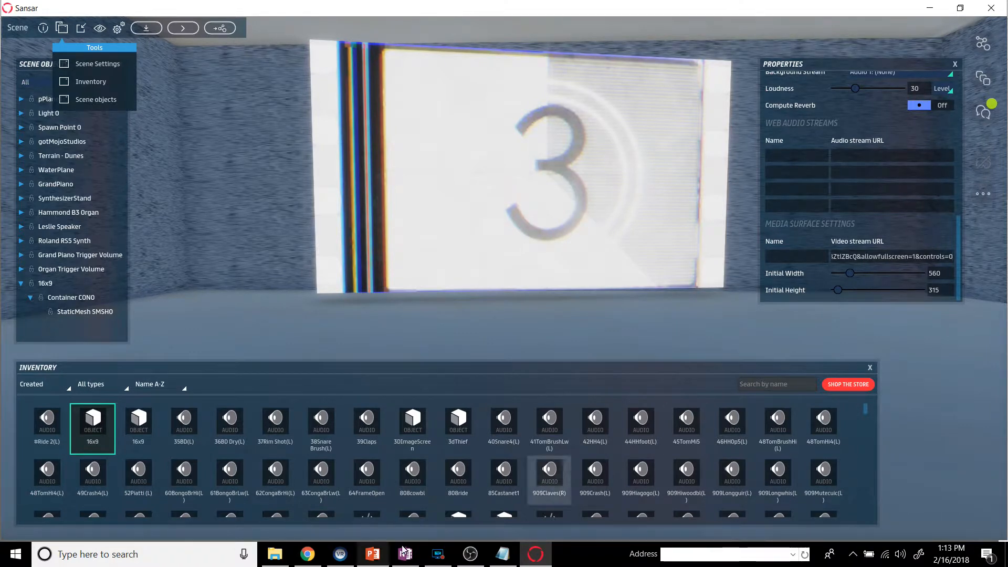
Check the slide's height and width instructions in PowerPoint, and review the background sound and media surface settings in Sansar.
{"action": "left_click", "coordinate": [374, 554]}
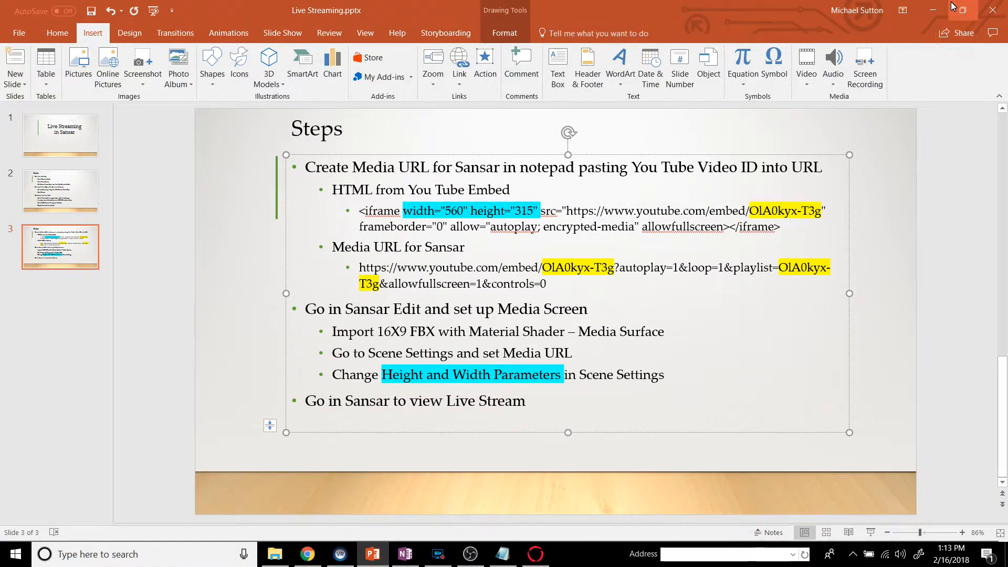
{"action": "left_click", "coordinate": [938, 10]}
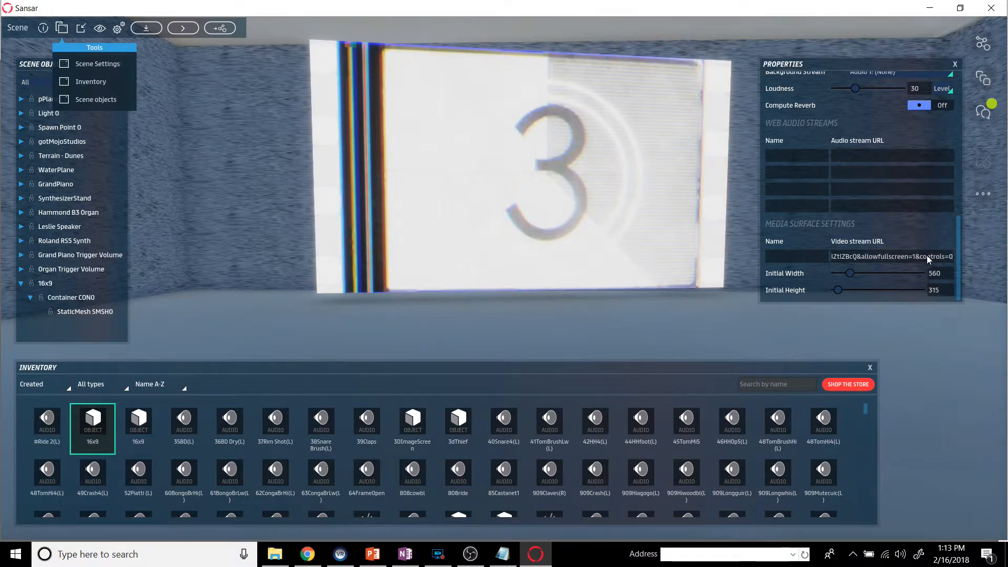
{"action": "scroll", "coordinate": [916, 237], "scroll_direction": "up", "scroll_amount": 3}
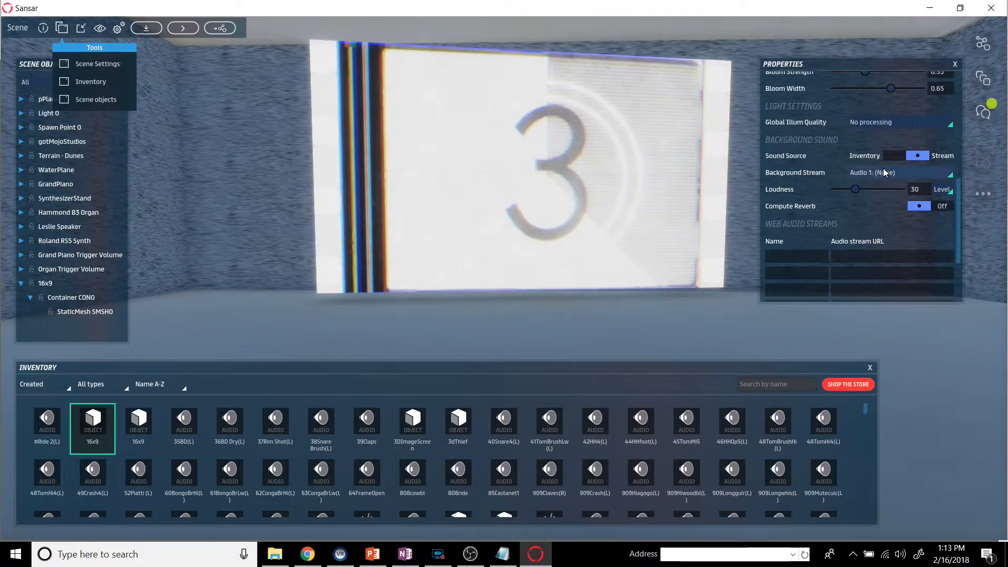
{"action": "scroll", "coordinate": [925, 207], "scroll_direction": "up", "scroll_amount": 6}
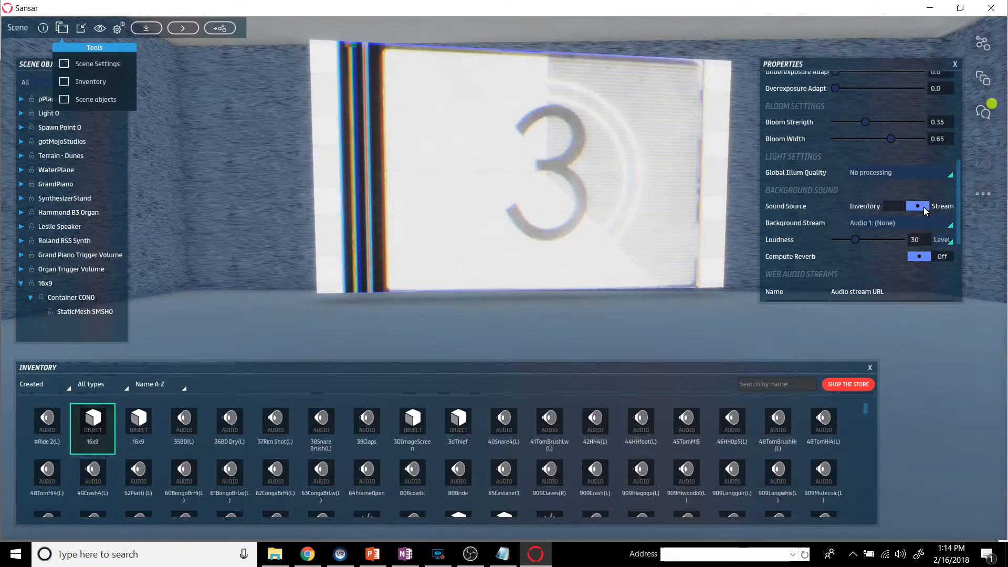
{"action": "scroll", "coordinate": [925, 207], "scroll_direction": "down", "scroll_amount": 10}
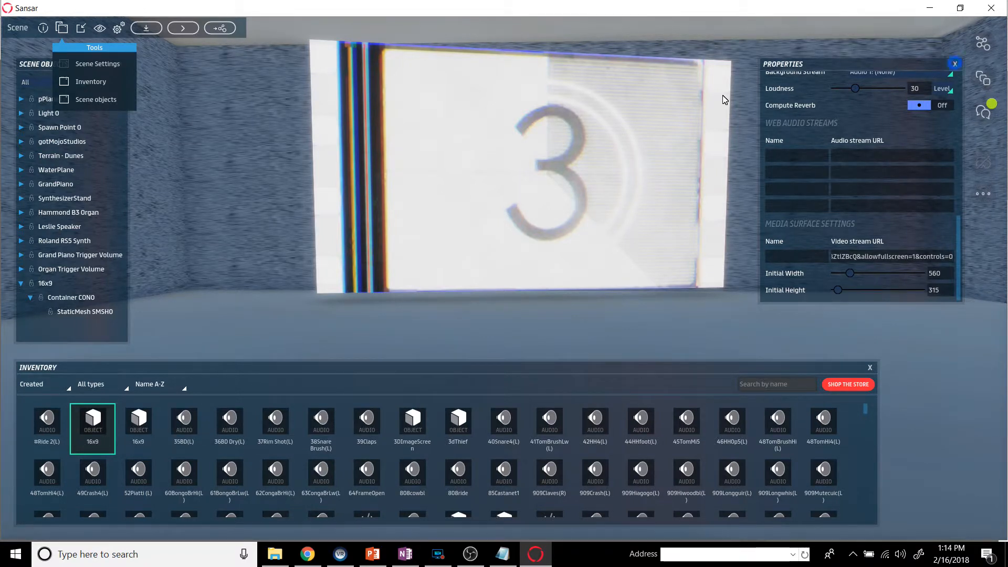
Close the scene settings and save the scene.
{"action": "left_click", "coordinate": [955, 65]}
{"action": "left_click", "coordinate": [146, 28]}
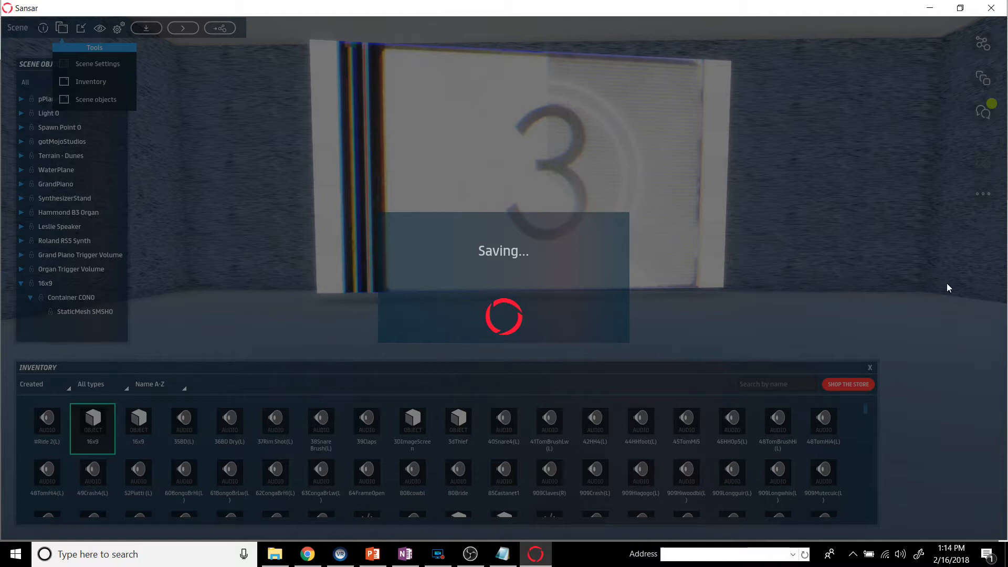
{"action": "left_click", "coordinate": [437, 555]}
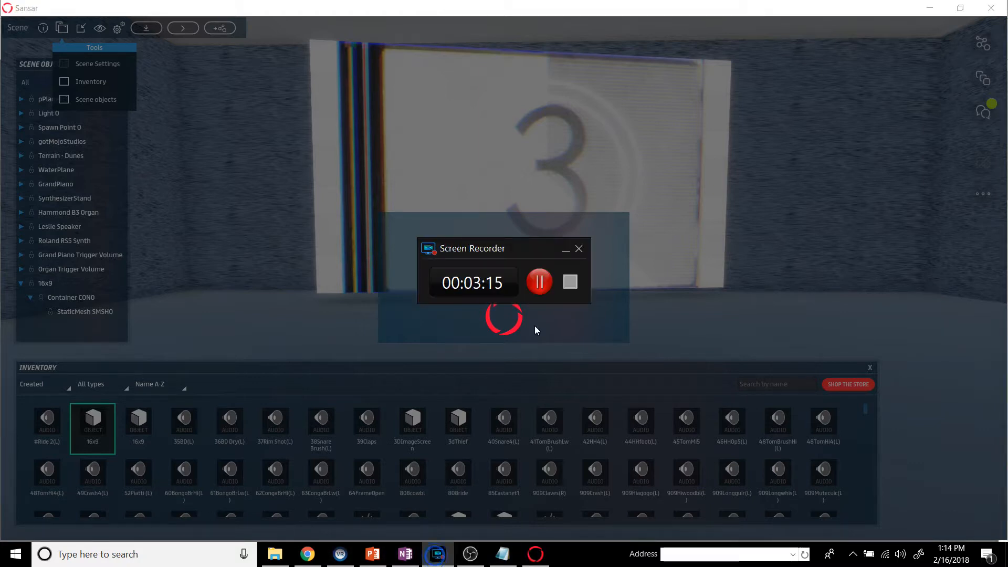
{"action": "left_click", "coordinate": [570, 284]}
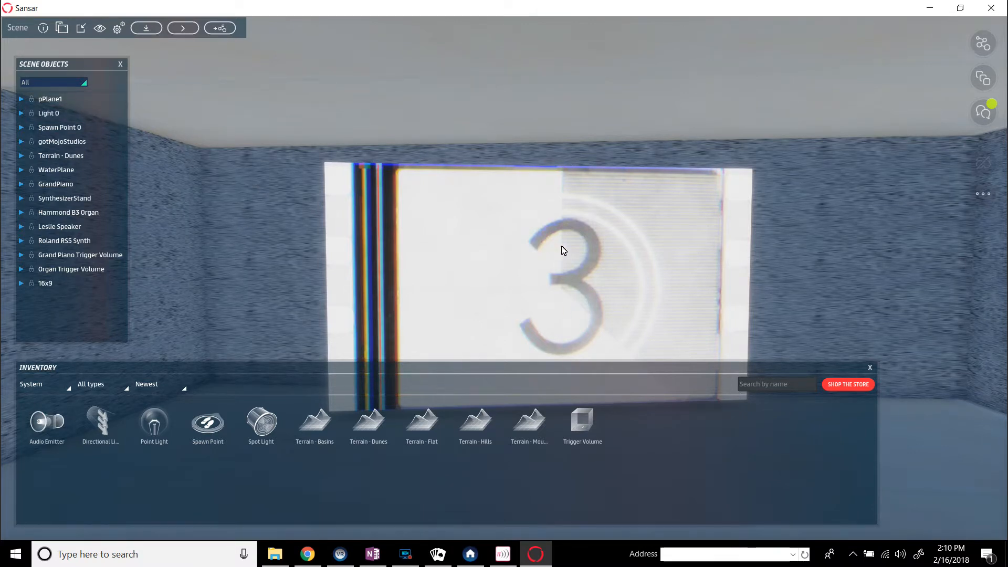
Set the background stream in the scene settings to the YouTube media URL.
{"action": "left_click", "coordinate": [62, 28]}
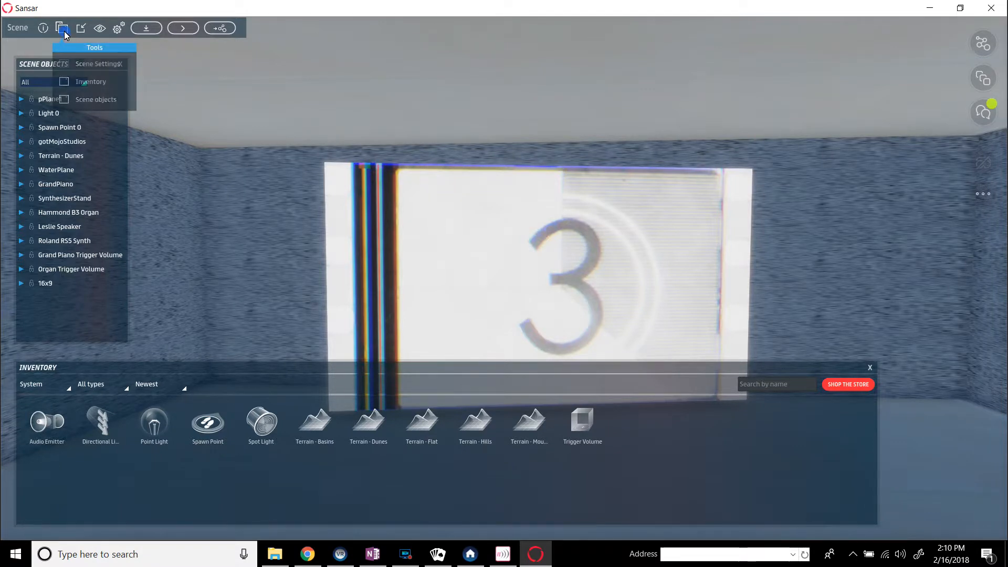
{"action": "left_click", "coordinate": [87, 64]}
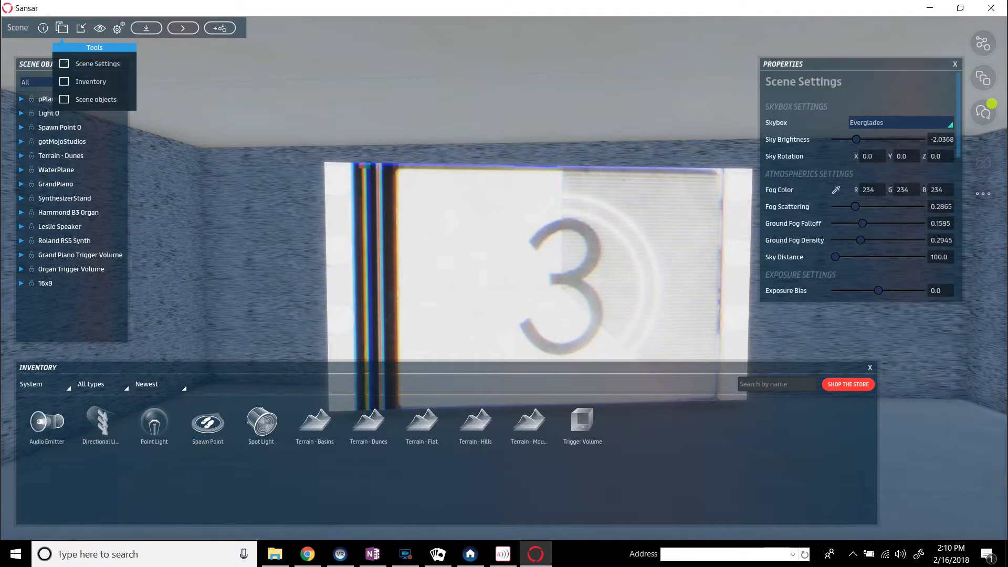
{"action": "scroll", "coordinate": [883, 260], "scroll_direction": "down", "scroll_amount": 10}
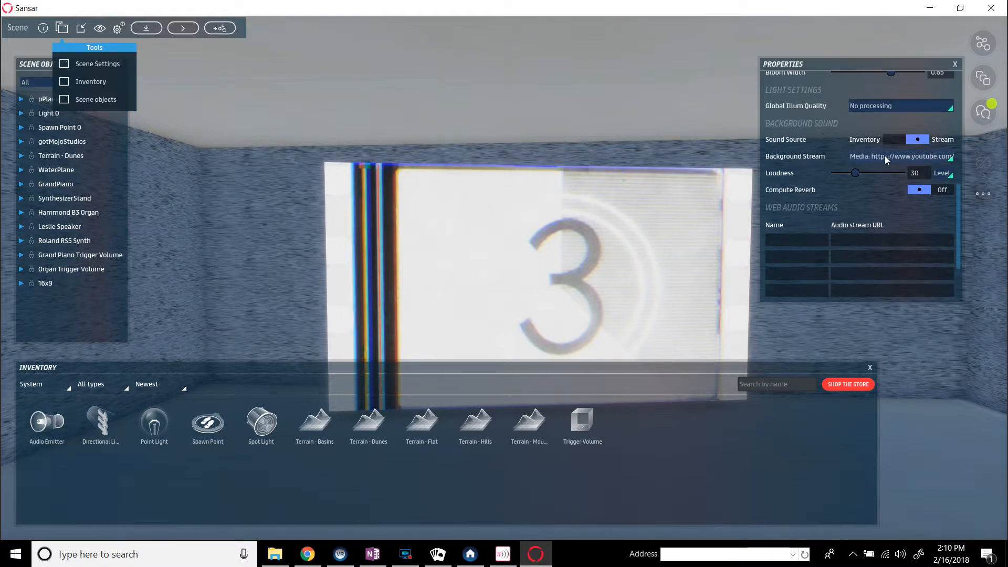
{"action": "left_click", "coordinate": [949, 159]}
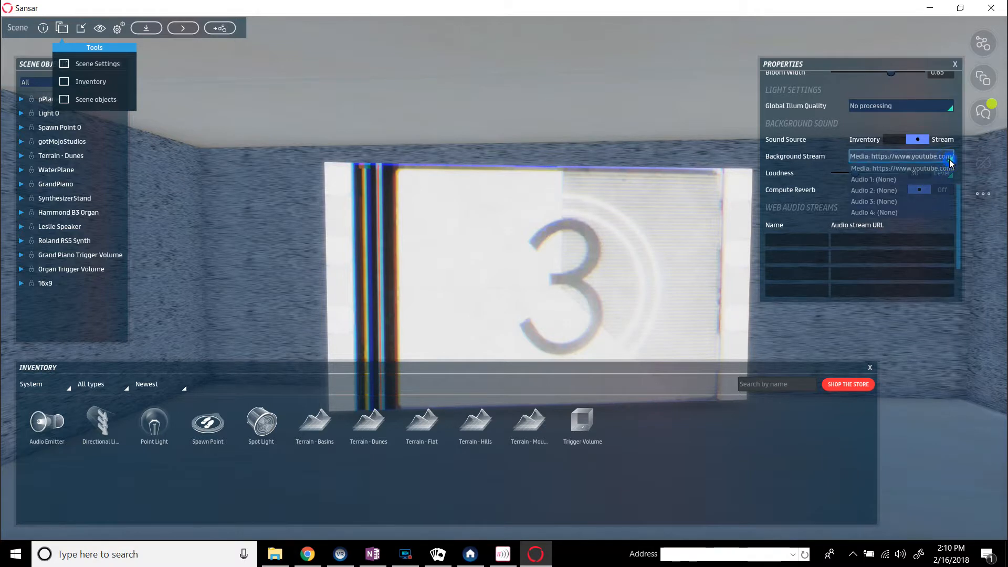
{"action": "left_click", "coordinate": [899, 171]}
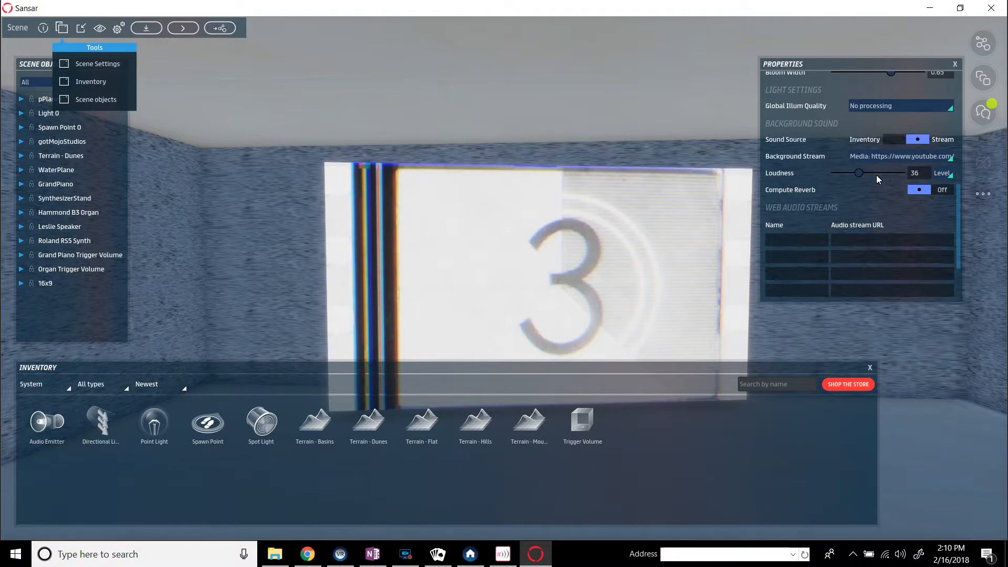
Set the background sound's loudness to 65 and check the media surface's video stream URL.
{"action": "left_click_drag", "start_coordinate": [860, 173], "coordinate": [879, 172]}
{"action": "scroll", "coordinate": [884, 194], "scroll_direction": "down", "scroll_amount": 3}
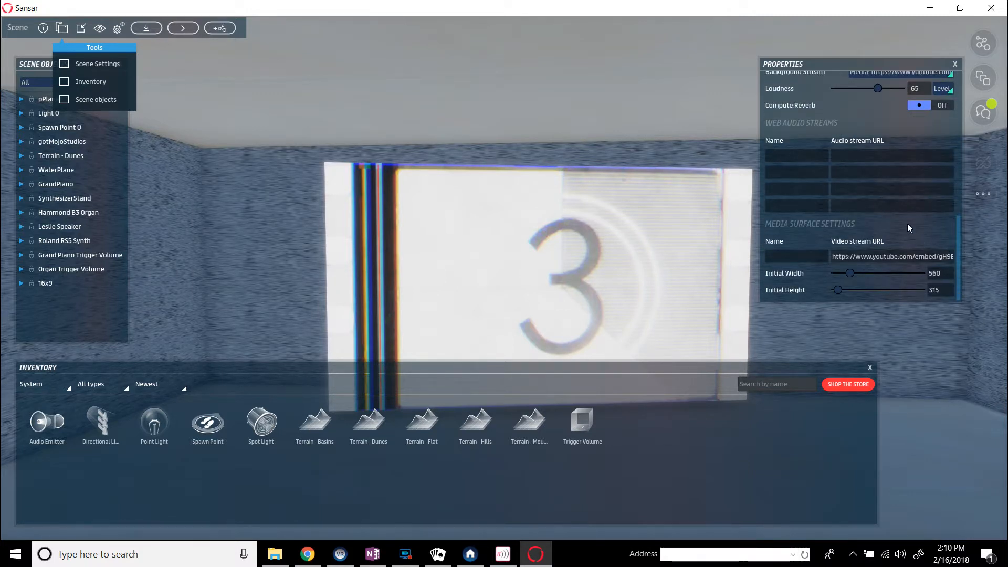
{"action": "scroll", "coordinate": [908, 223], "scroll_direction": "up", "scroll_amount": 3}
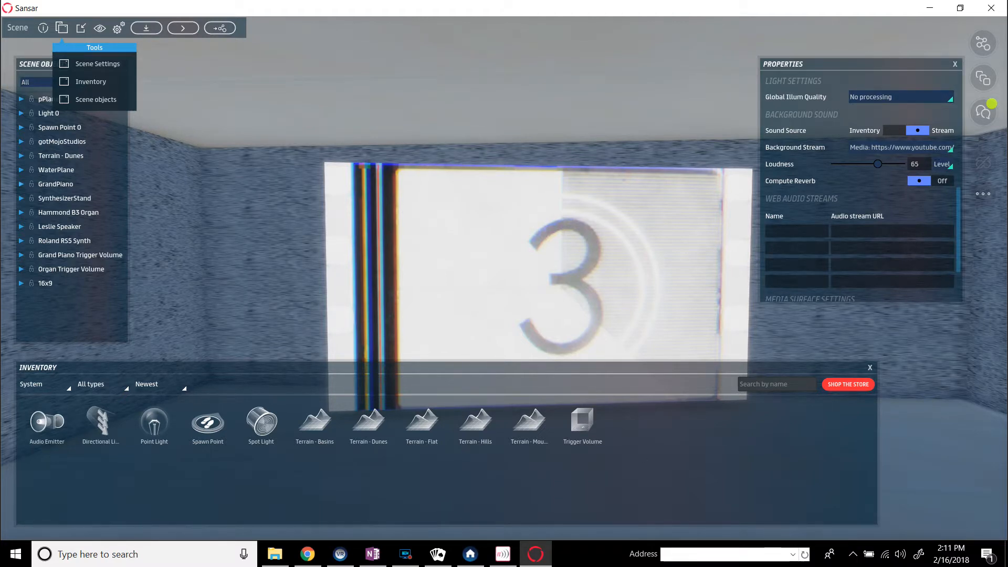
{"action": "left_click", "coordinate": [405, 556]}
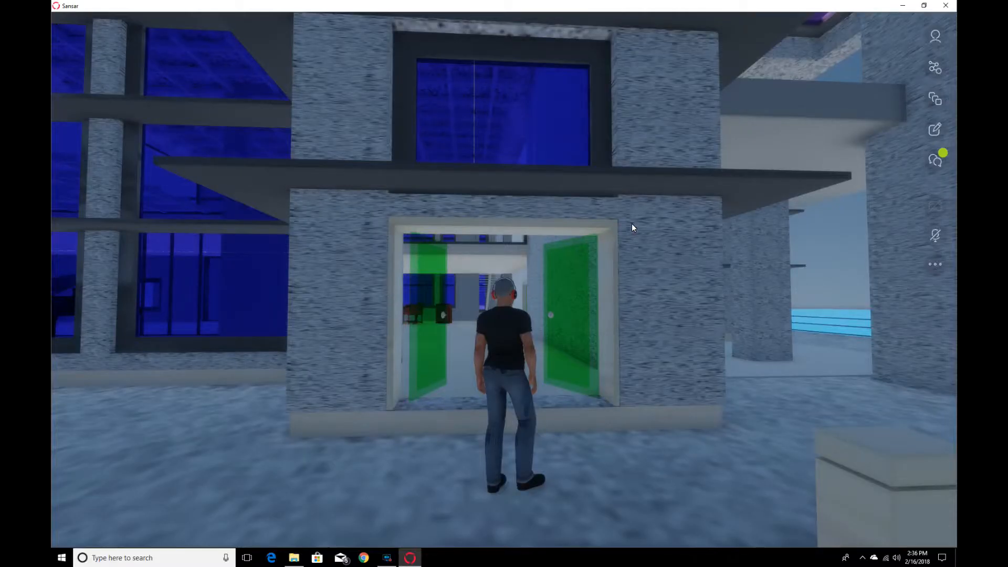
Walk the avatar through the green entrance doors and across the building to the media screen to view the live stream.
{"action": "key", "text": "w"}
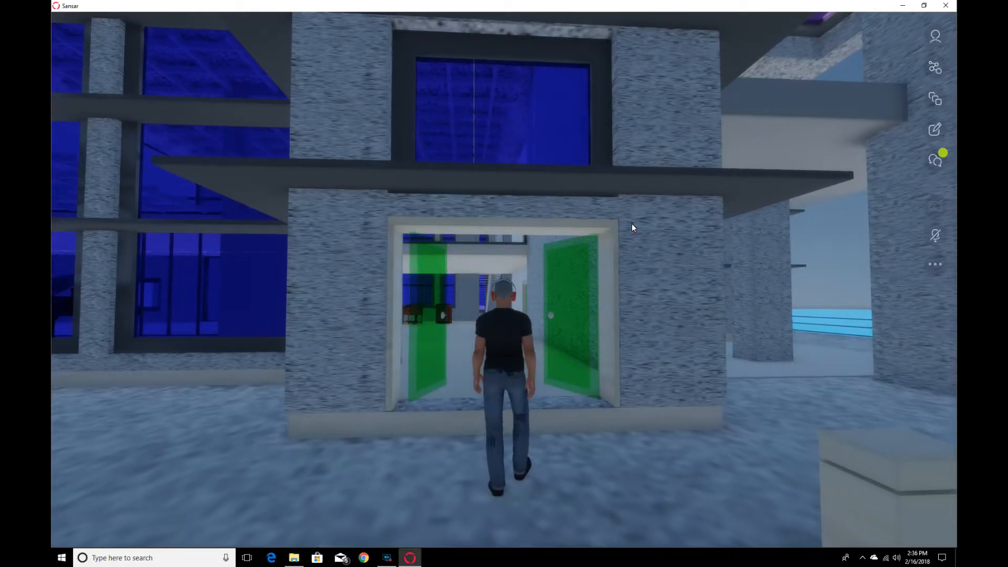
{"action": "key", "text": "w"}
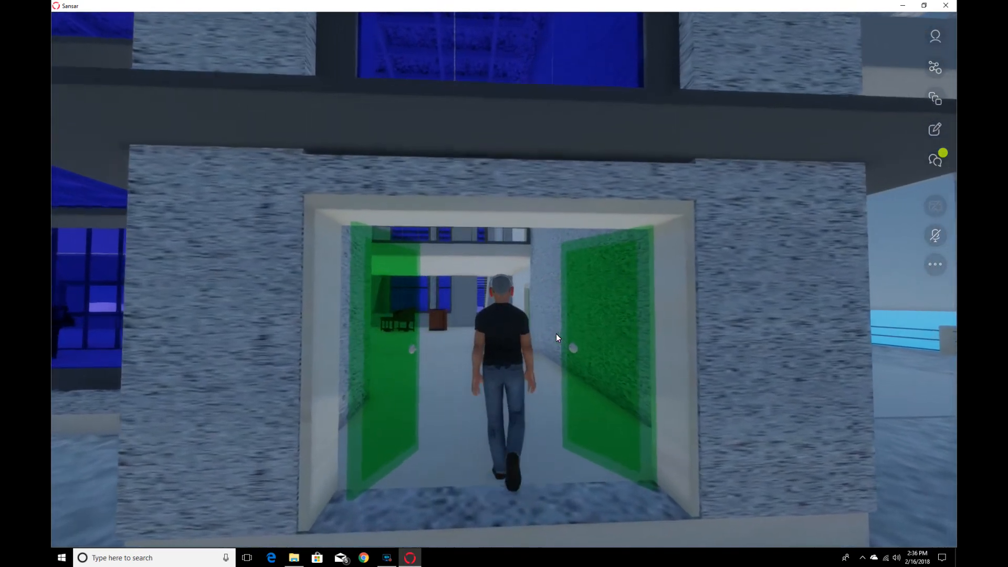
{"action": "key", "text": "w"}
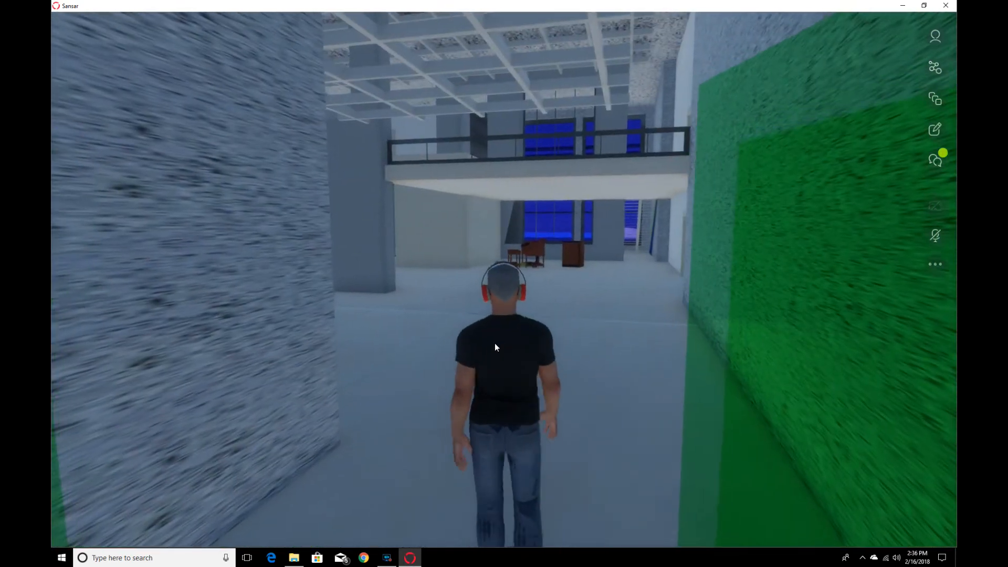
{"action": "key", "text": "w"}
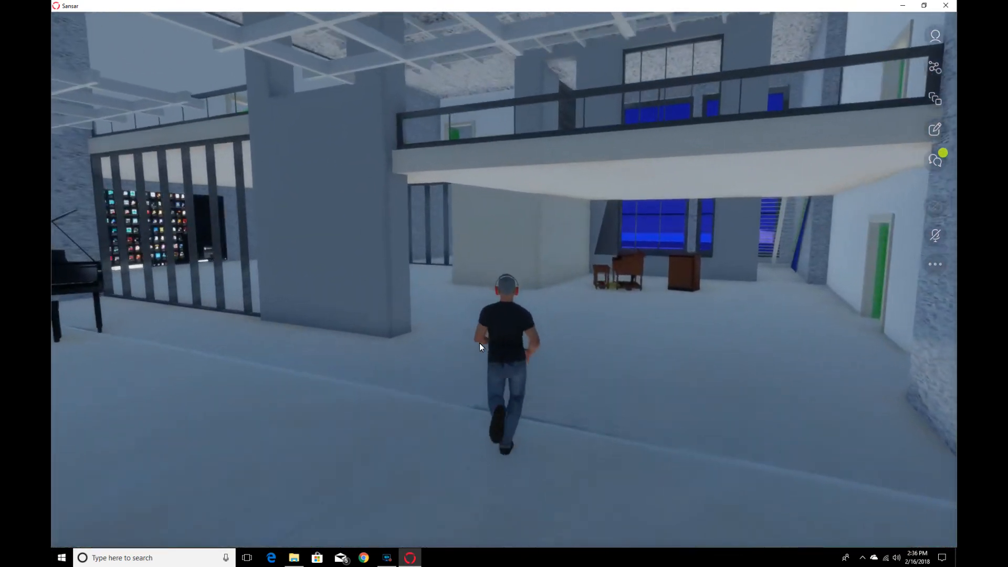
{"action": "key", "text": "w"}
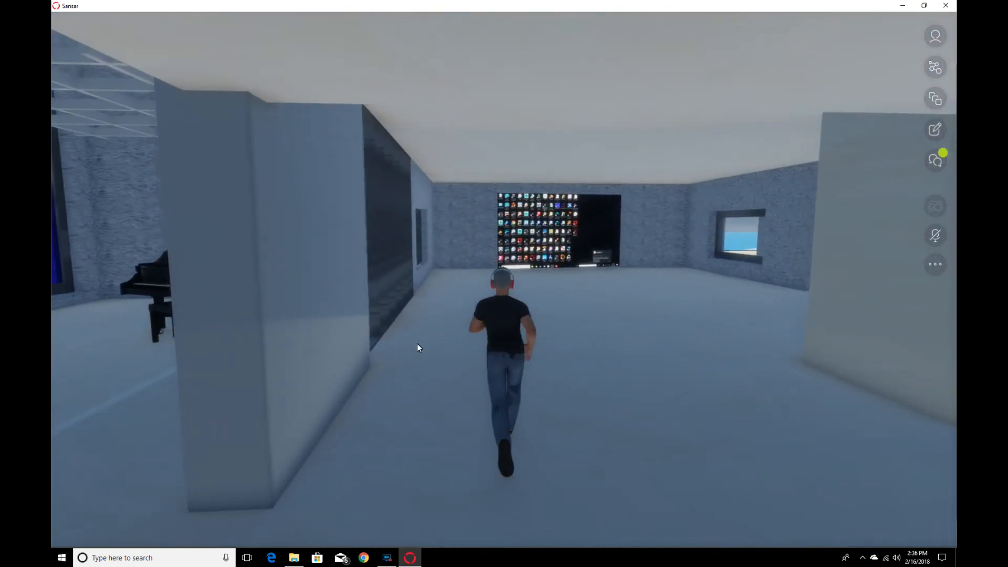
{"action": "key", "text": "w"}
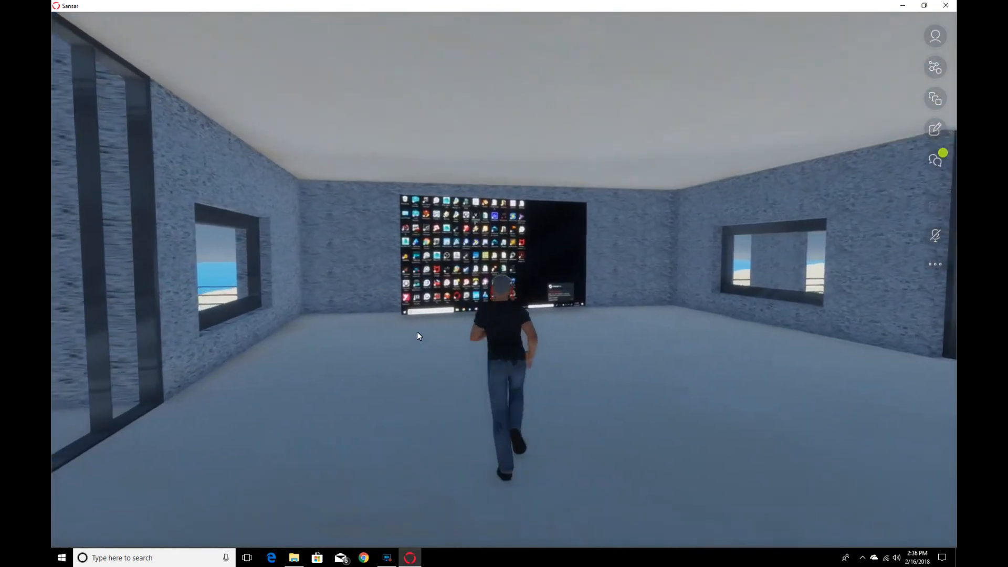
{"action": "key", "text": "w"}
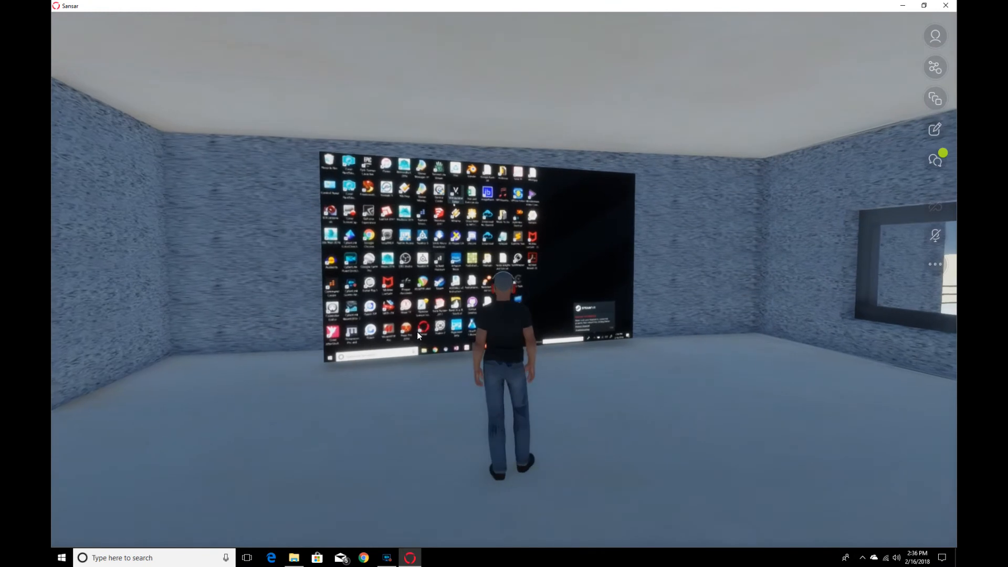